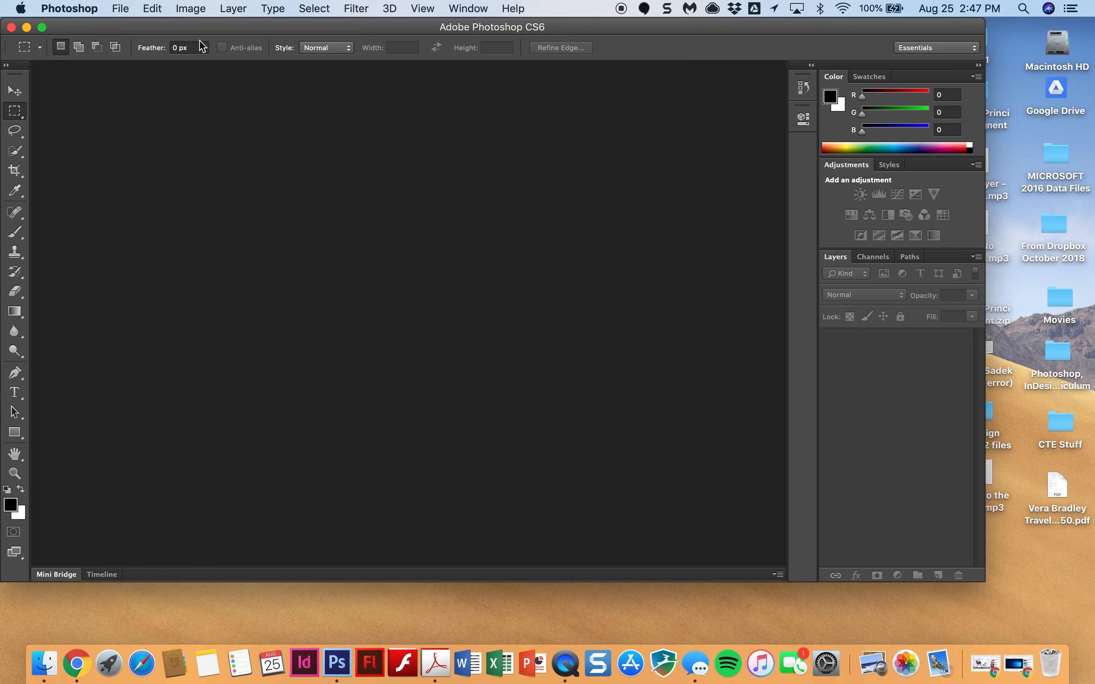
# Start a new document 8.5 inches wide and 11 inches high with a resolution of 96 pixels/inch.
pyautogui.click(121, 9)
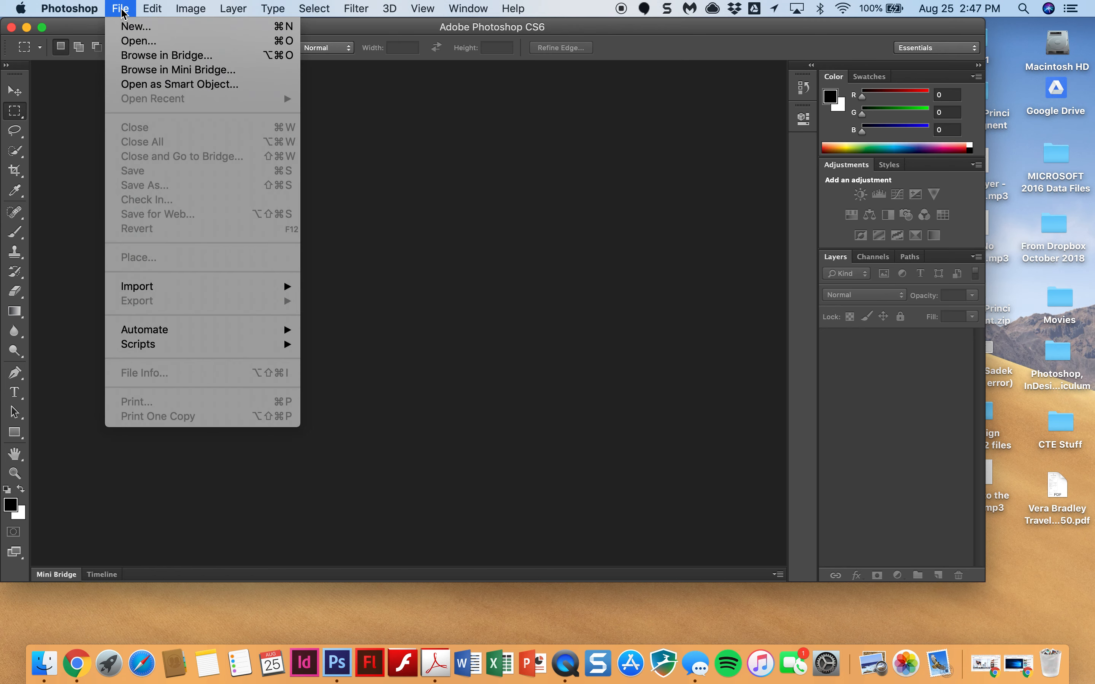
pyautogui.click(134, 28)
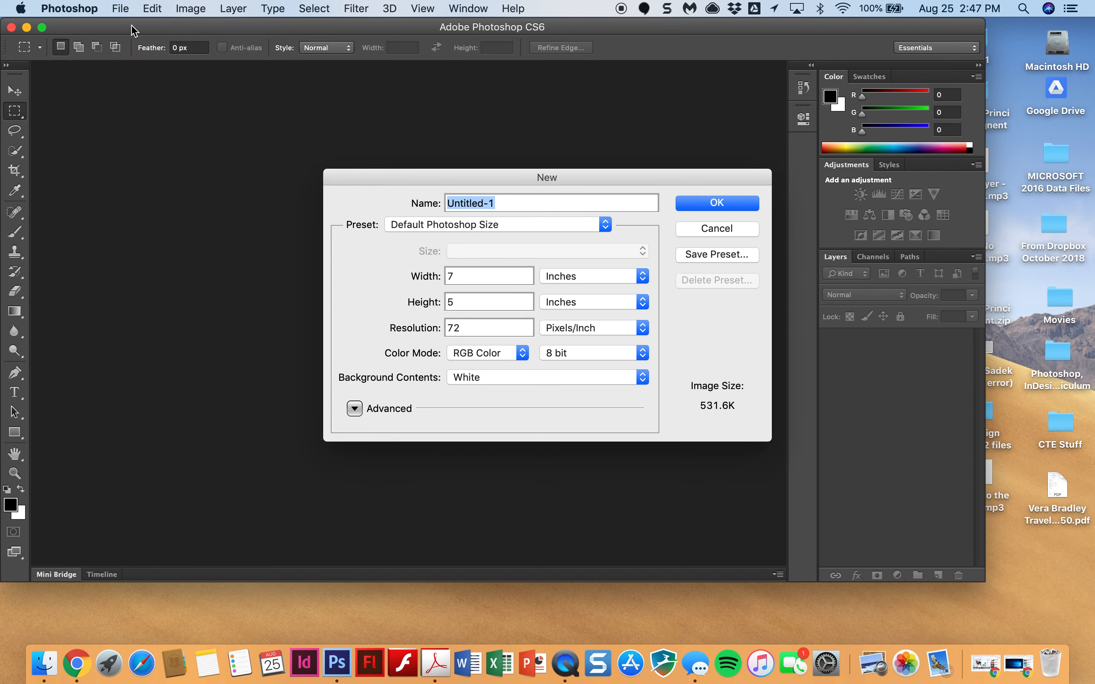
pyautogui.moveTo(387, 179); pyautogui.dragTo(257, 125)
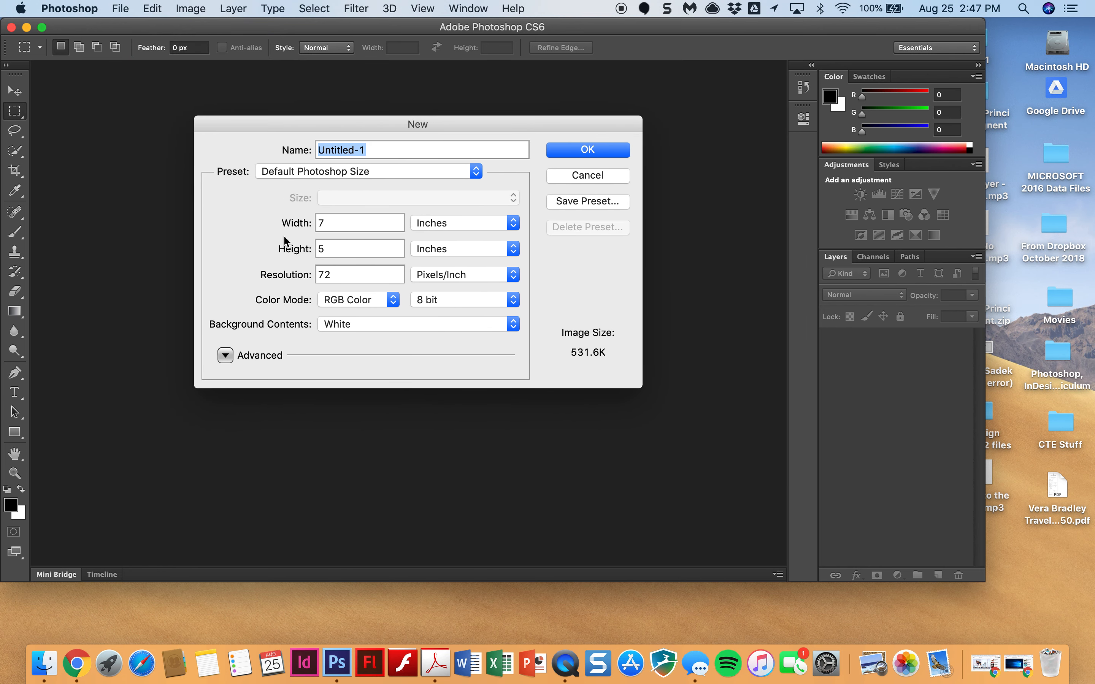
pyautogui.click(336, 226)
pyautogui.write('8')
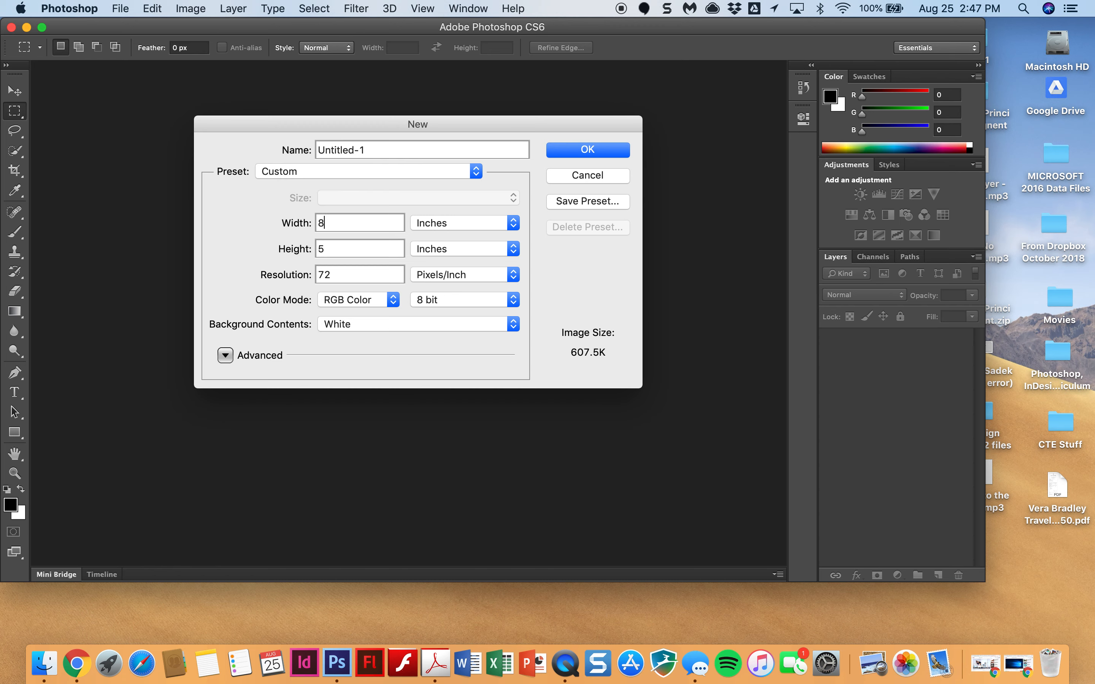
pyautogui.write('.5')
pyautogui.press('Tab')
pyautogui.write('11')
pyautogui.press('Tab')
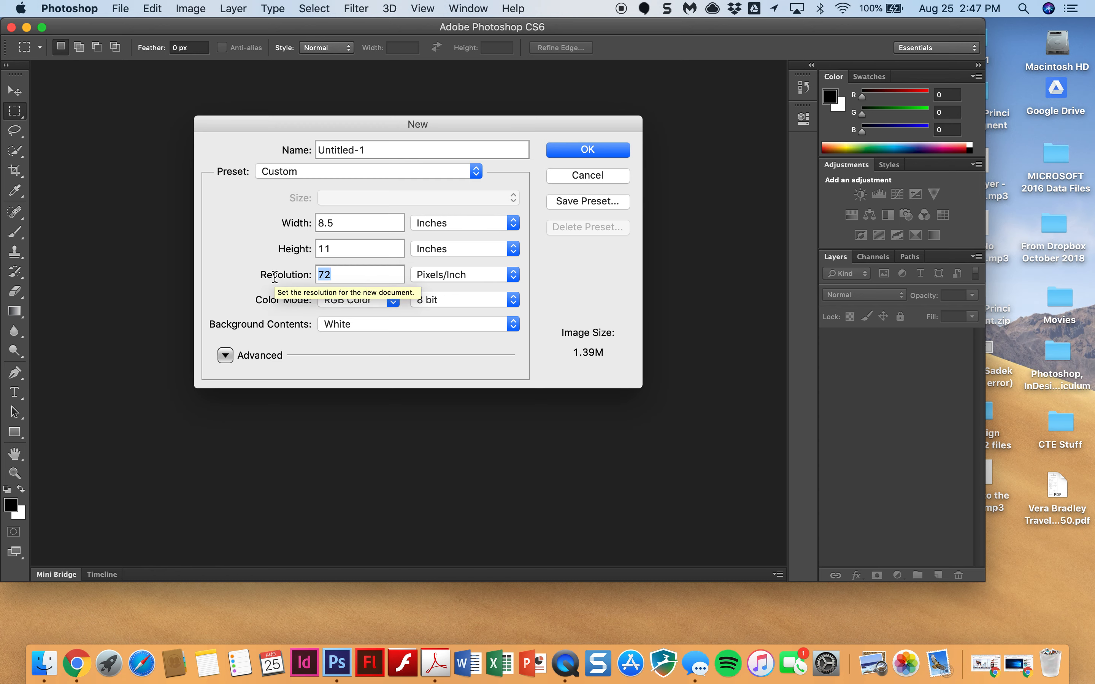
pyautogui.write('96')
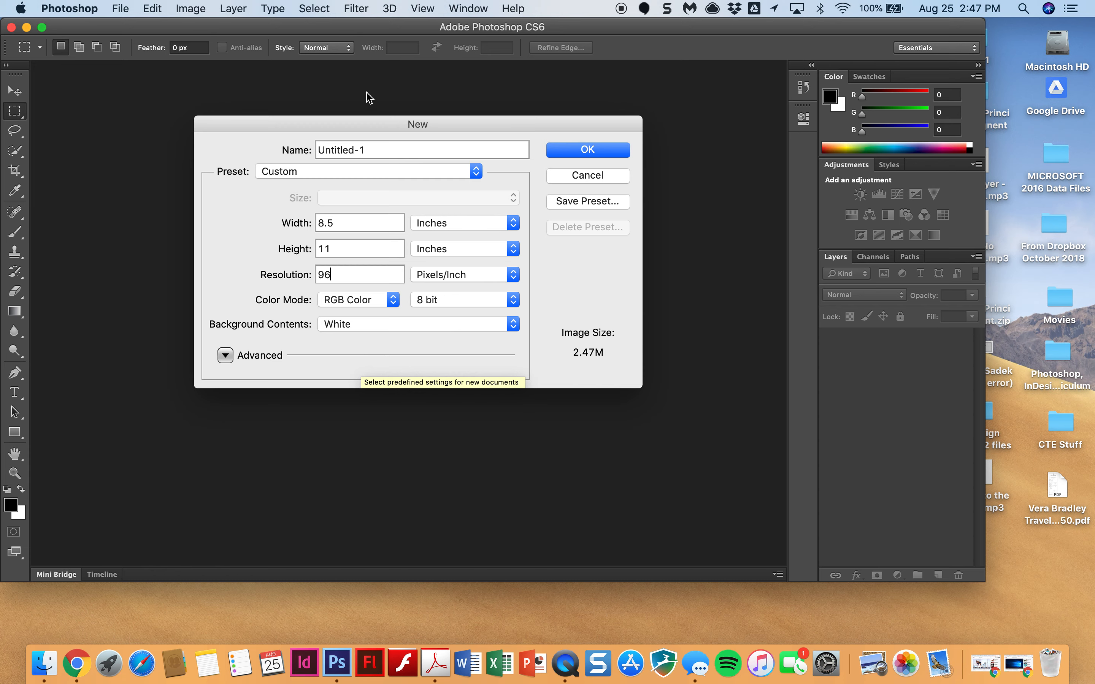
# Name the new document with the author's surname and the project title, and create it.
pyautogui.moveTo(389, 150); pyautogui.dragTo(293, 152)
pyautogui.write('Hendrix')
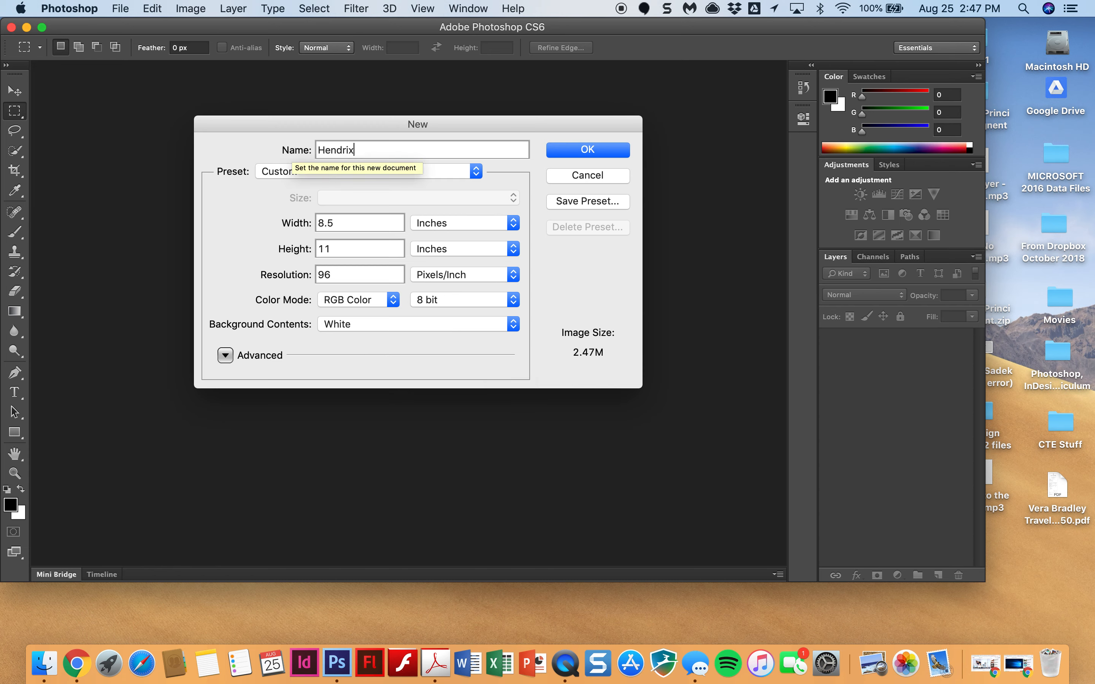
pyautogui.write('_Mrs. Castle')
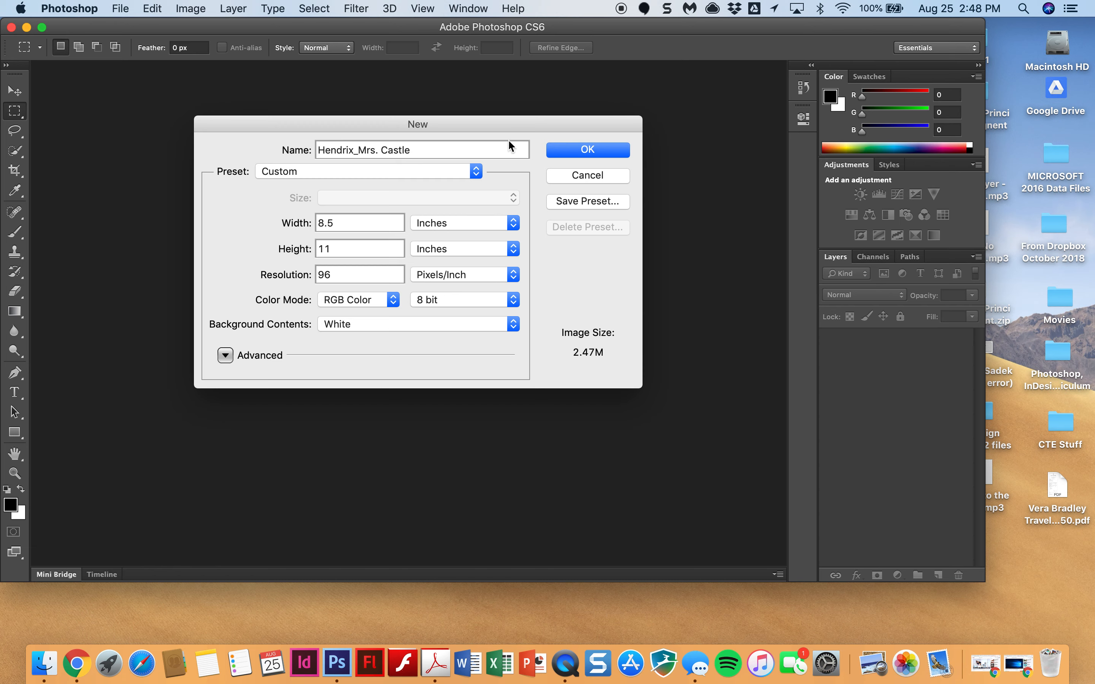
pyautogui.click(590, 153)
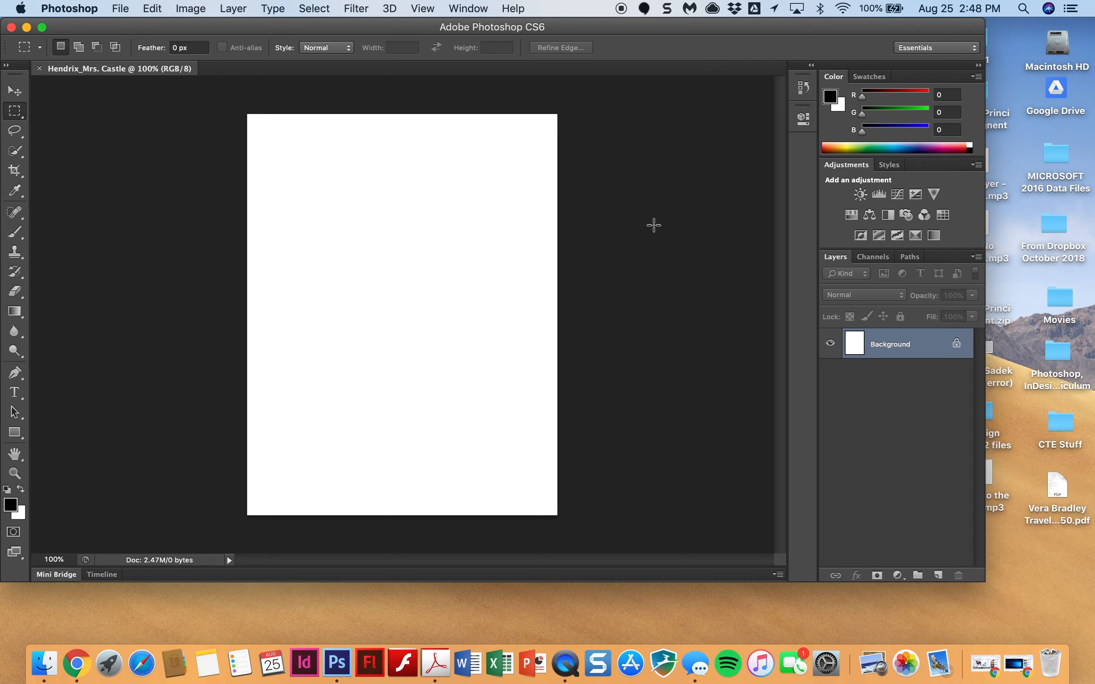
# Save the document to the Desktop in Photoshop format under its current name.
pyautogui.click(120, 8)
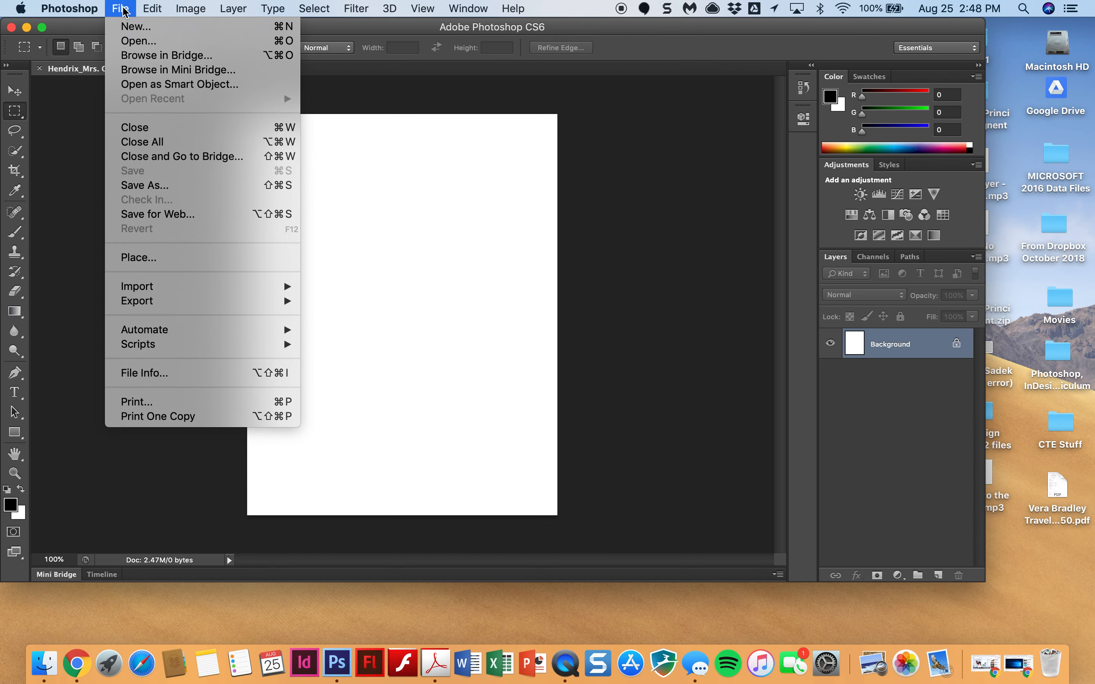
pyautogui.click(146, 186)
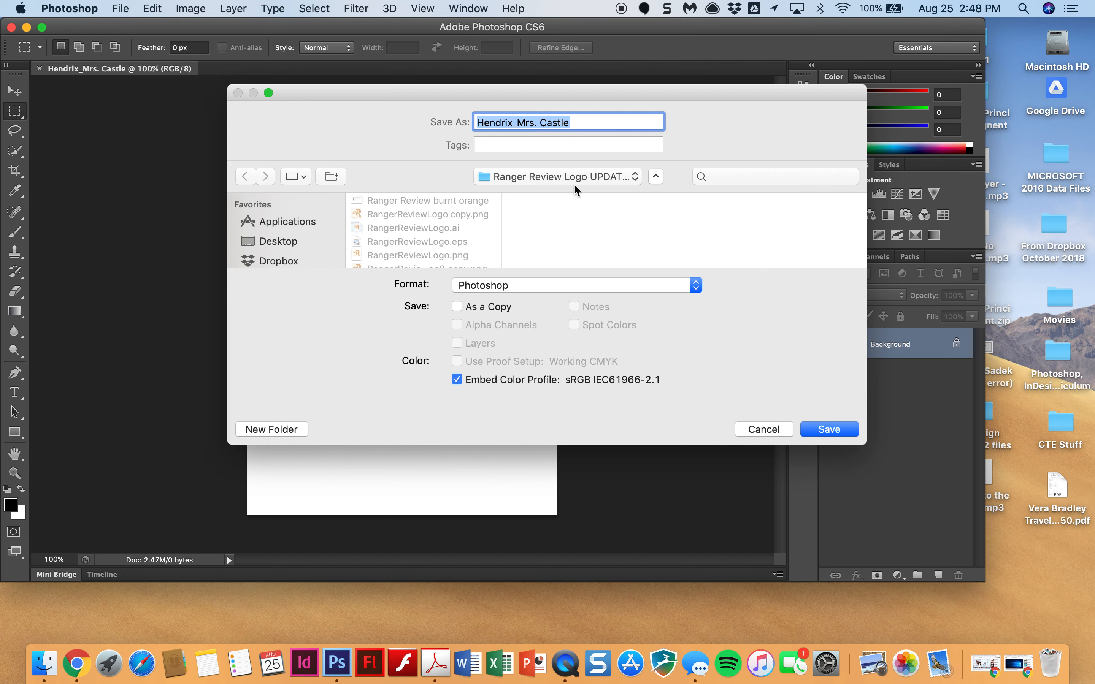
pyautogui.click(637, 179)
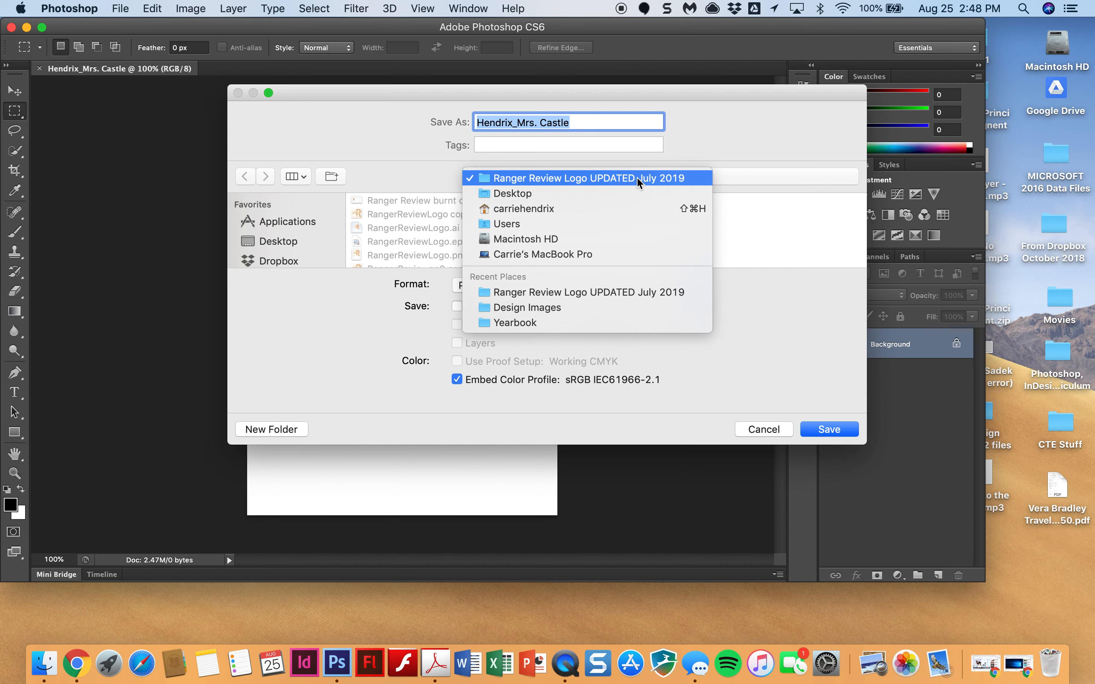
pyautogui.click(516, 194)
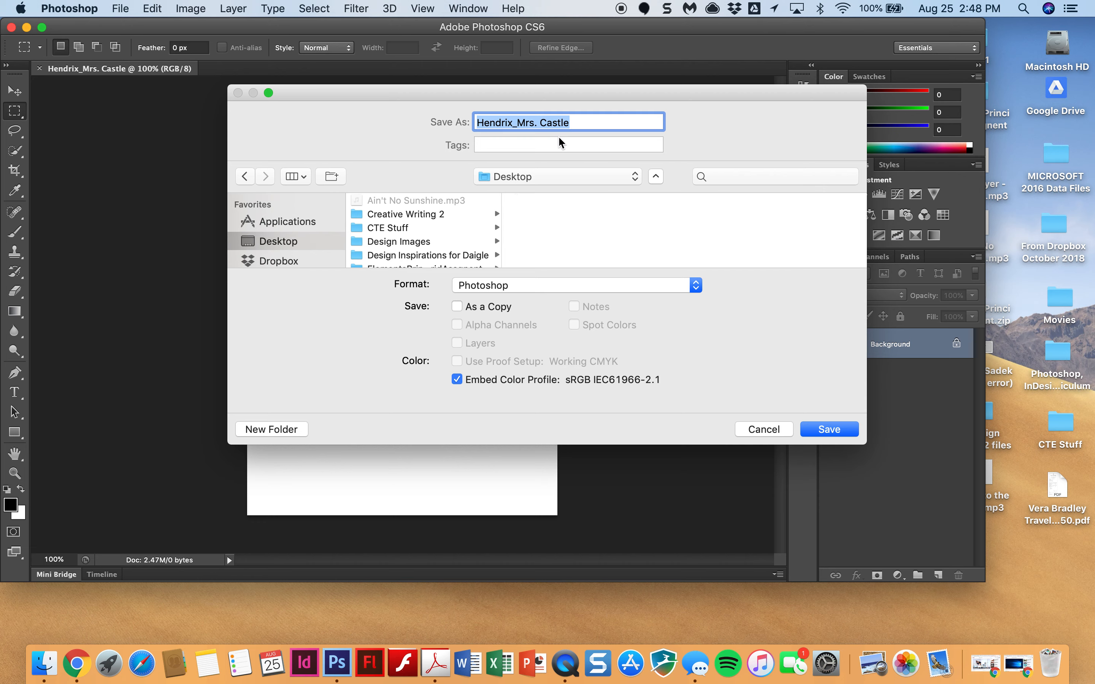
pyautogui.click(834, 430)
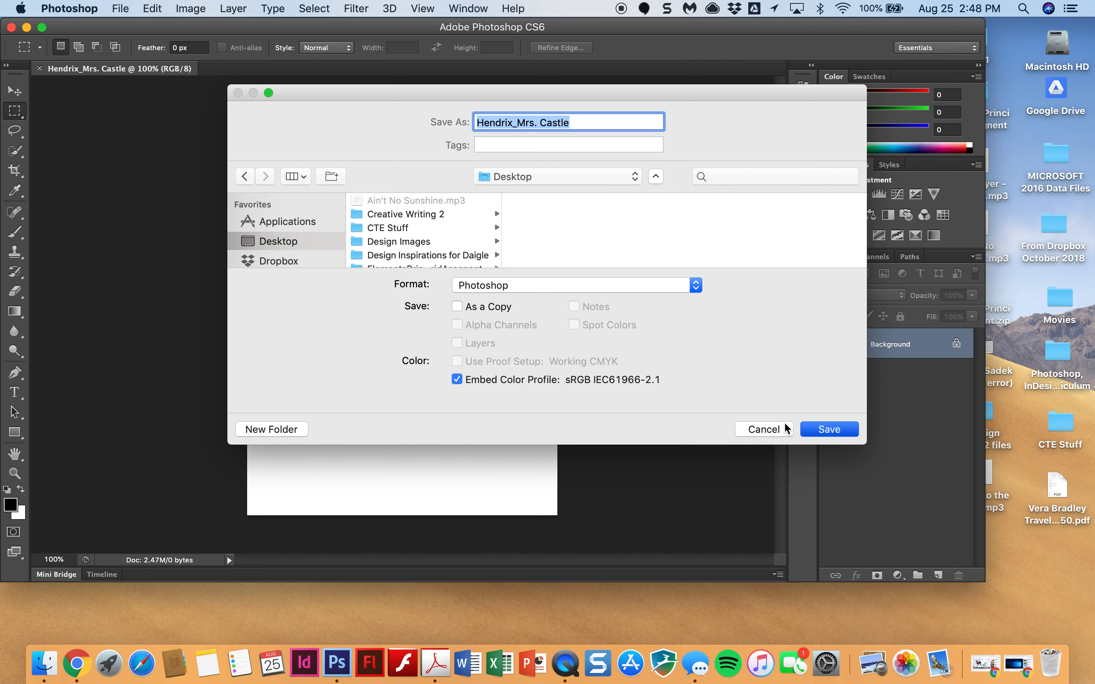
pyautogui.click(831, 430)
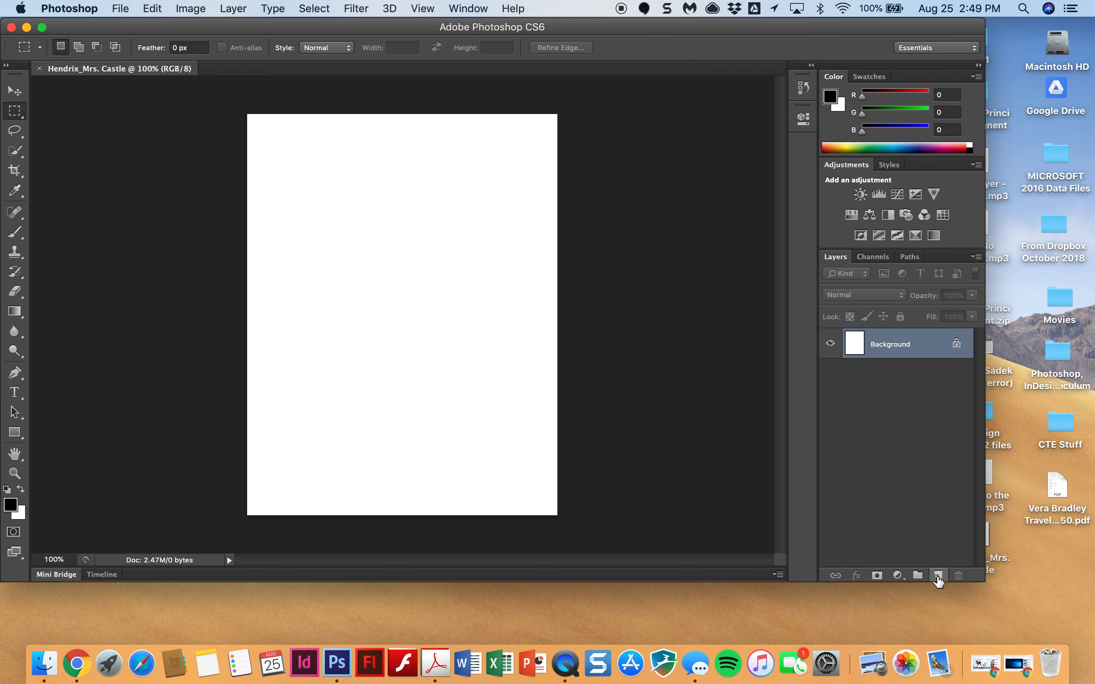
# Add a new layer and draw a rectangular selection about 7.4 × 3 in across the lower part of the page as the castle base.
pyautogui.click(938, 576)
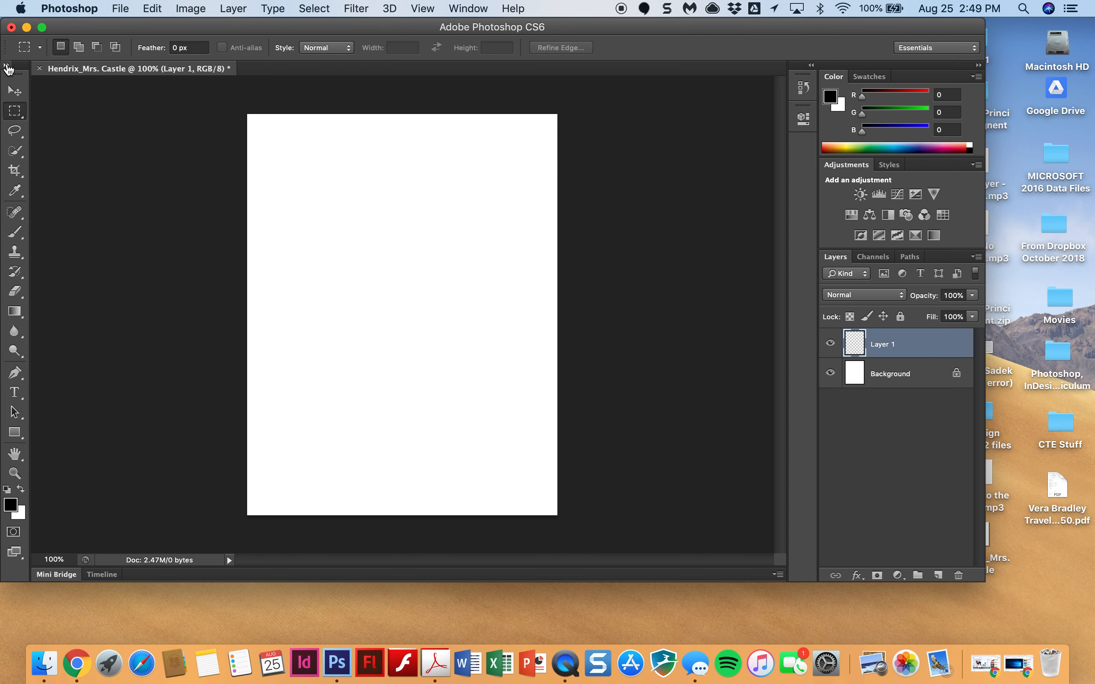
pyautogui.click(7, 66)
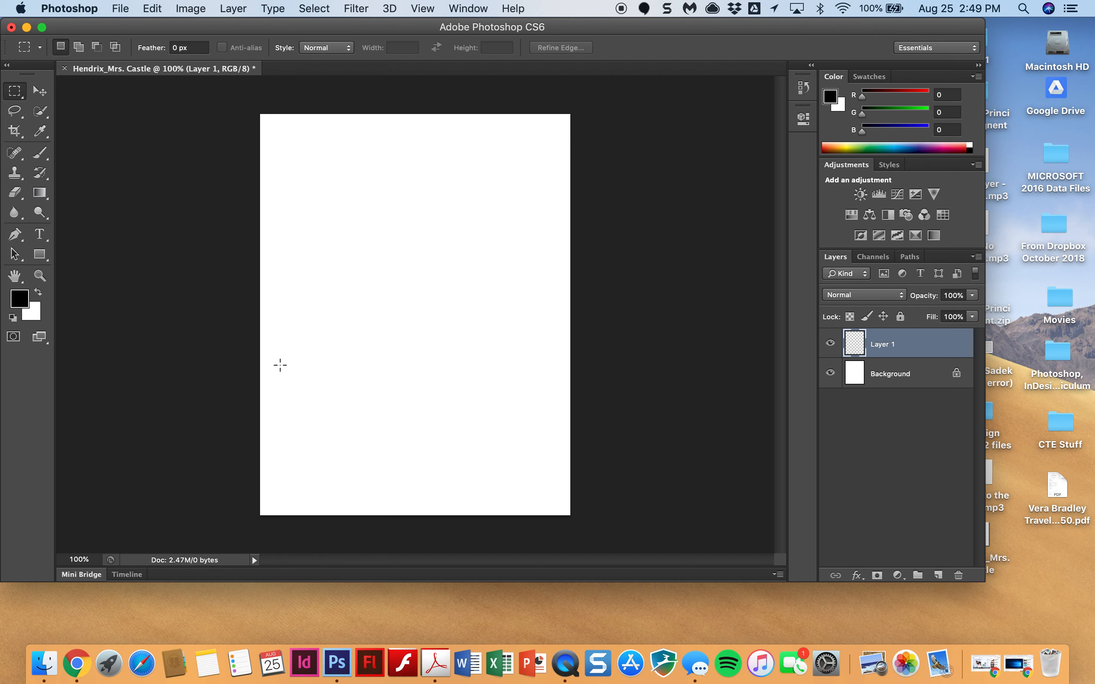
pyautogui.moveTo(387, 406); pyautogui.dragTo(550, 475)
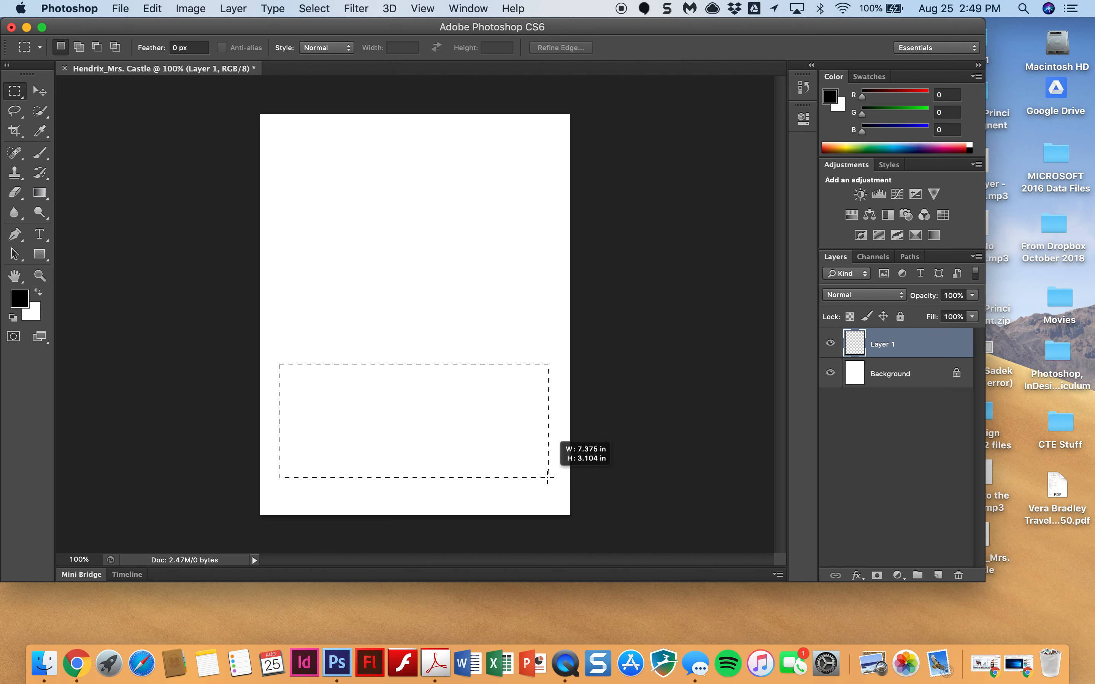
pyautogui.moveTo(547, 478); pyautogui.dragTo(548, 475)
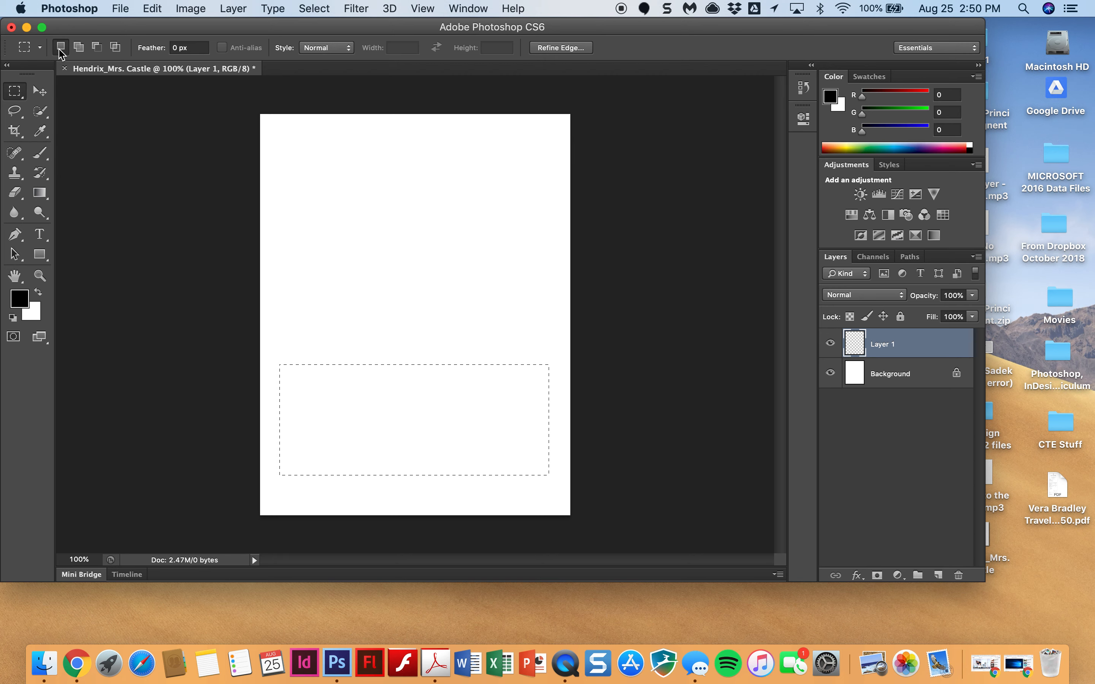
# Add three tall tower rectangles about 1.6 in wide to the selection, rising from the base's two ends and its middle.
pyautogui.click(78, 48)
pyautogui.moveTo(280, 192); pyautogui.dragTo(338, 381)
pyautogui.moveTo(486, 194); pyautogui.dragTo(545, 397)
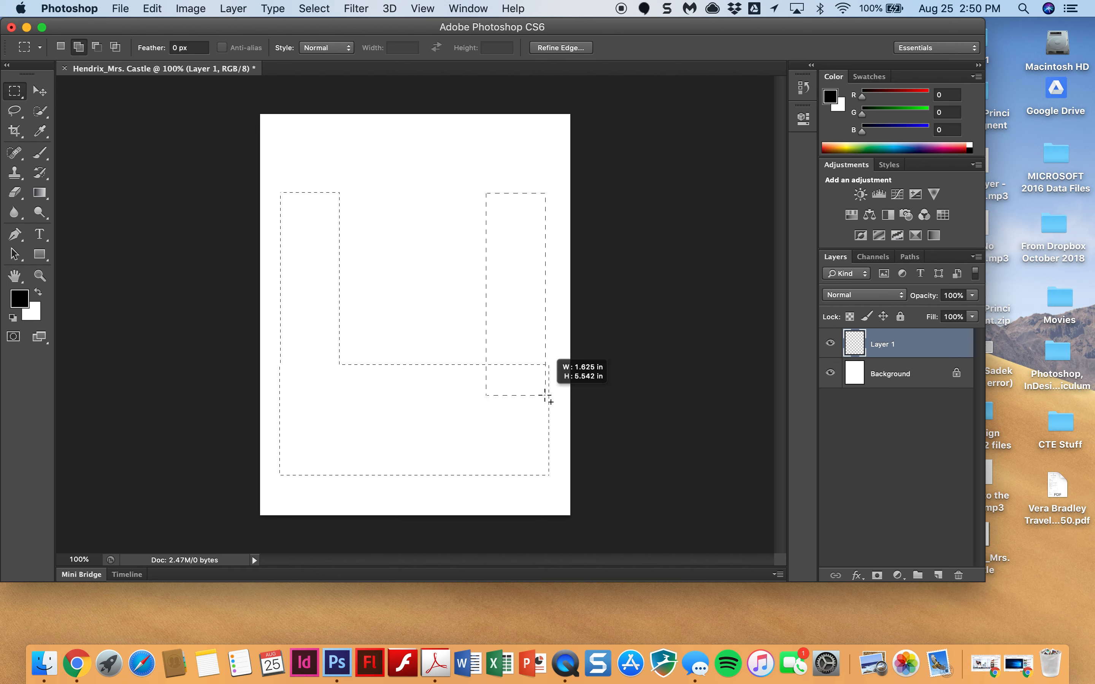
pyautogui.moveTo(545, 396); pyautogui.dragTo(547, 396)
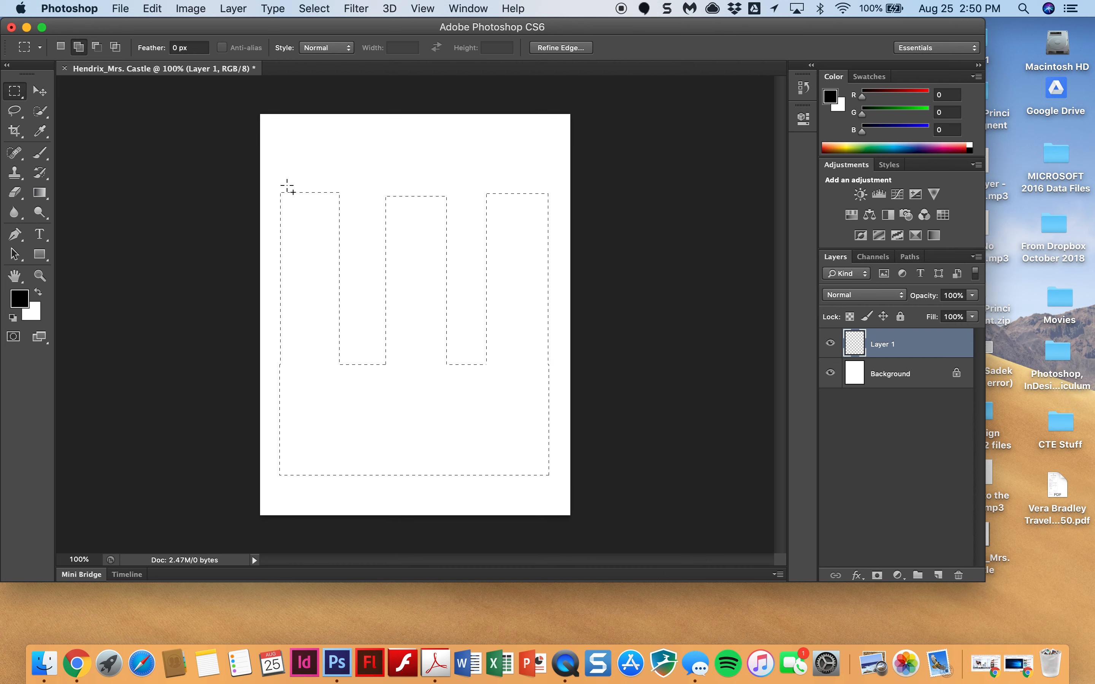
# Add three small battlements on top of each tower, and subtract two rectangular windows from each tower in the selection.
pyautogui.moveTo(280, 177); pyautogui.dragTo(289, 184)
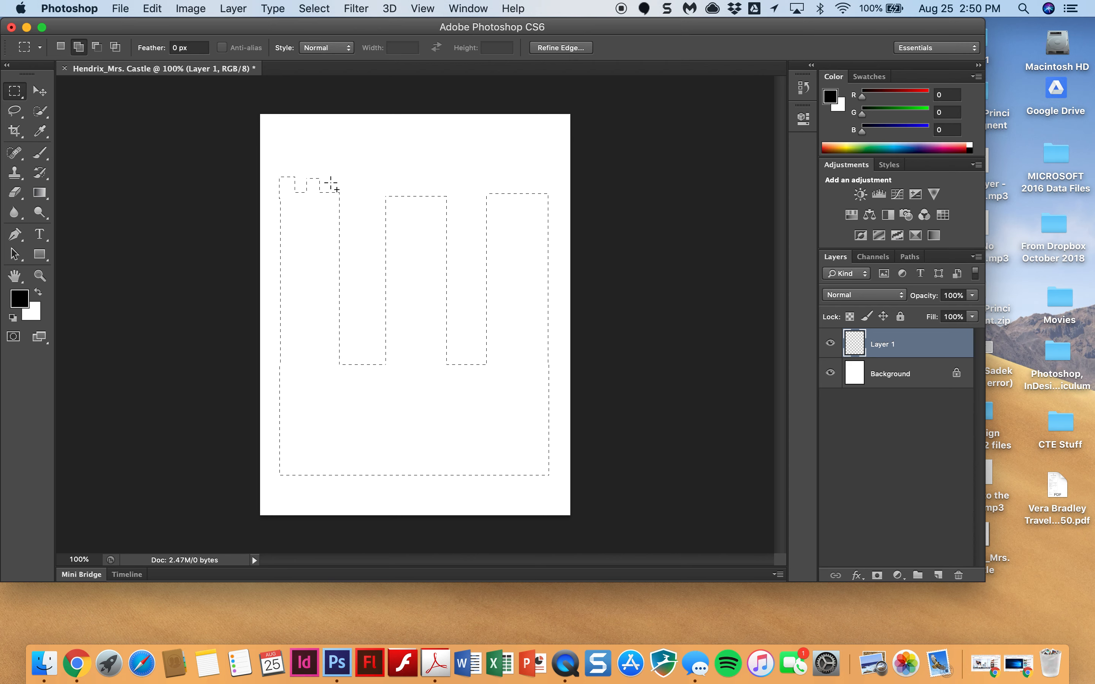
pyautogui.moveTo(329, 181); pyautogui.dragTo(340, 200)
pyautogui.moveTo(487, 178); pyautogui.dragTo(548, 198)
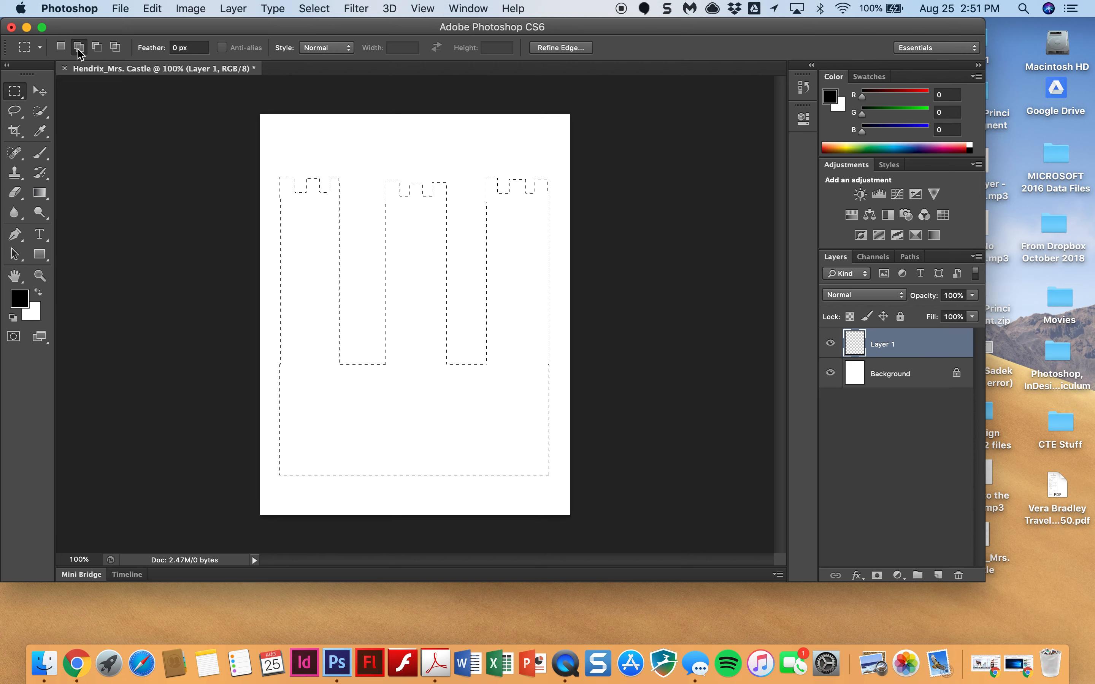
pyautogui.click(99, 52)
# Rename the new layer above the background as Castle.
pyautogui.doubleClick(883, 345)
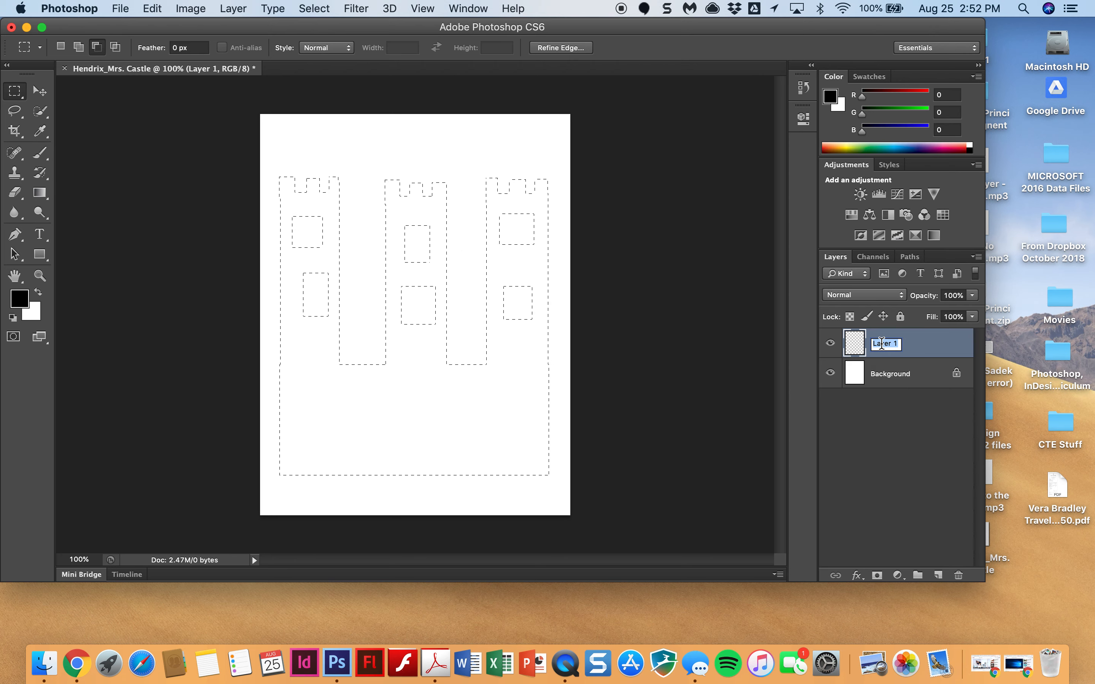
pyautogui.write('Castle')
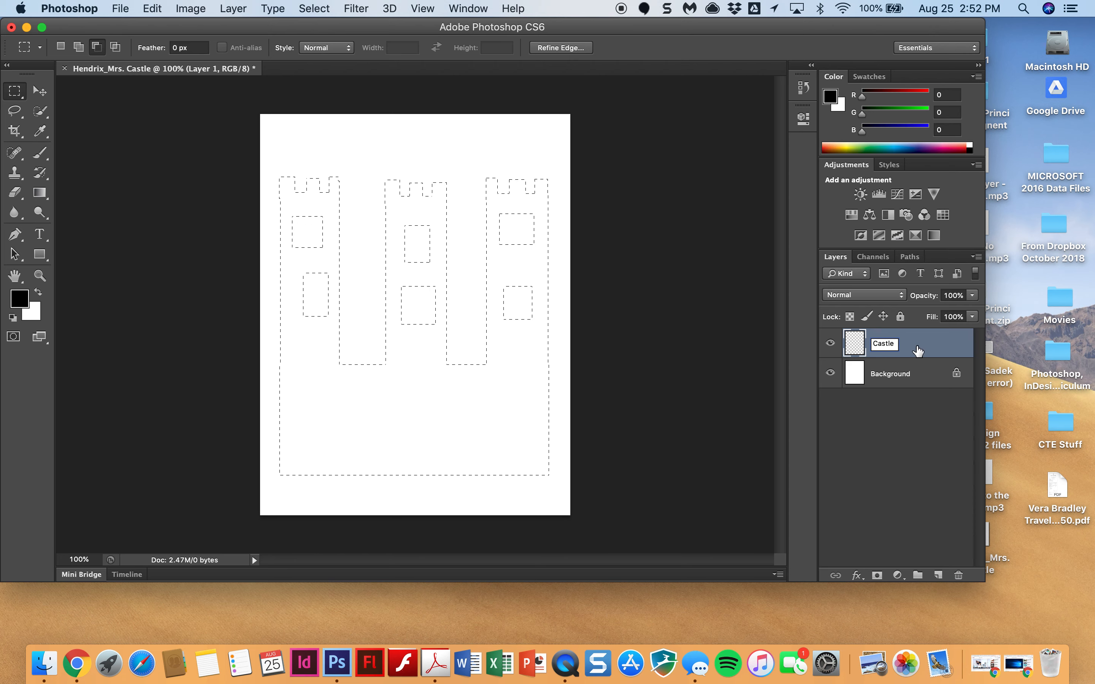
pyautogui.press('Return')
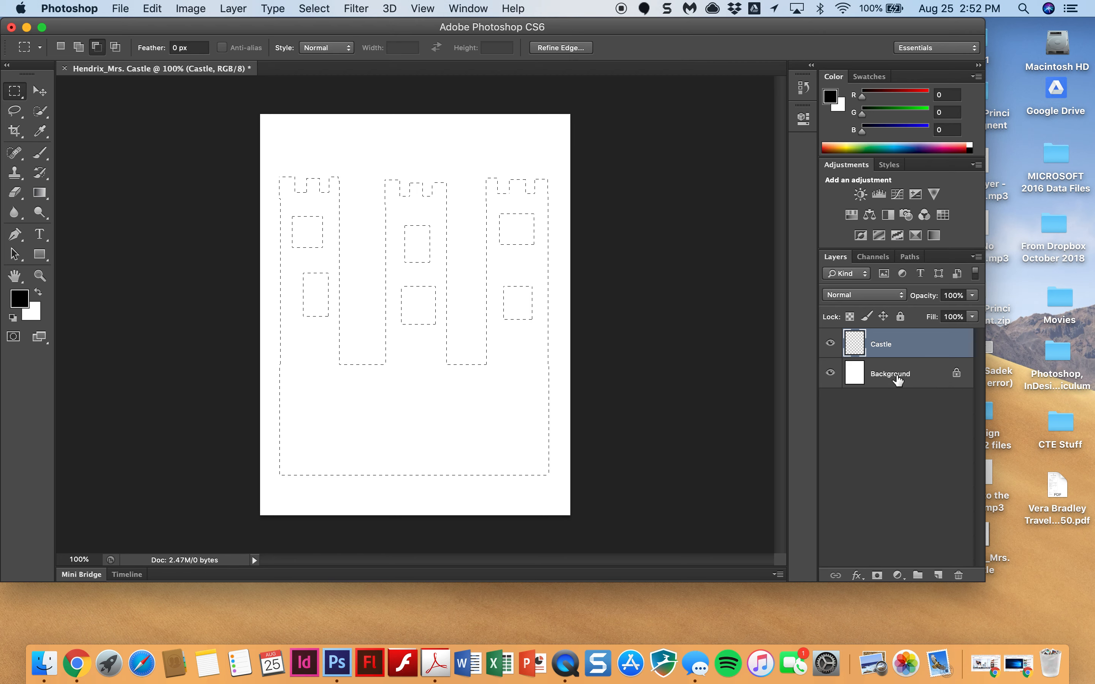
# Set the foreground colour to the warm grey #8f8787.
pyautogui.click(20, 300)
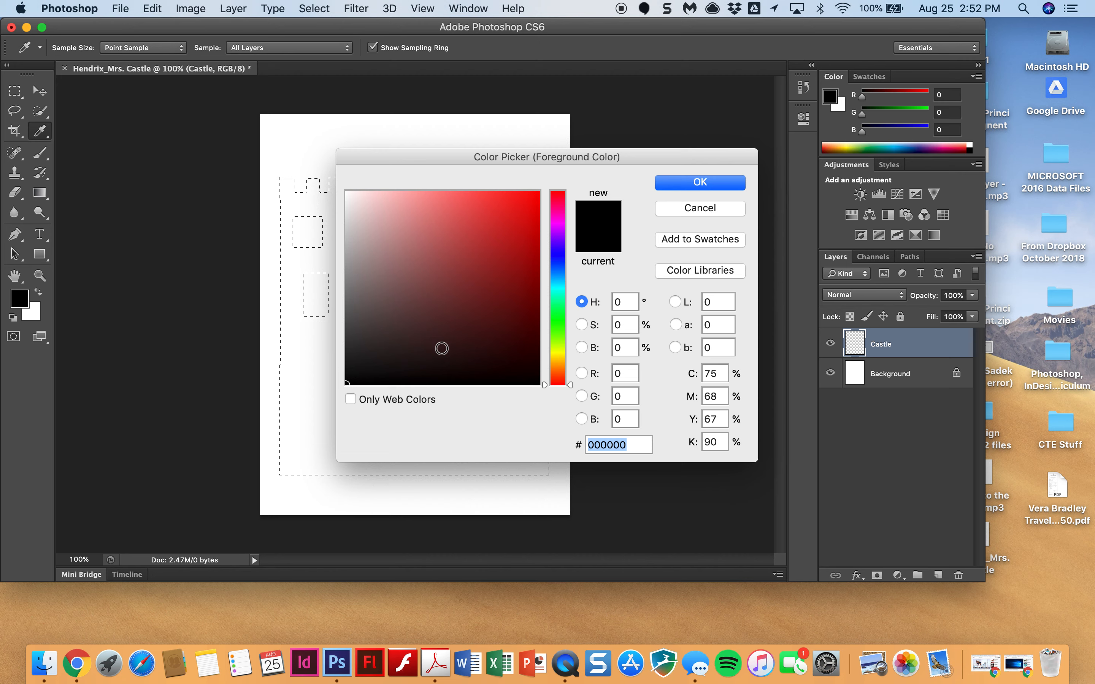
pyautogui.moveTo(374, 361)
pyautogui.mouseDown()
pyautogui.moveTo(362, 261)
pyautogui.moveTo(347, 237)
pyautogui.moveTo(355, 224)
pyautogui.moveTo(355, 260)
pyautogui.mouseUp()
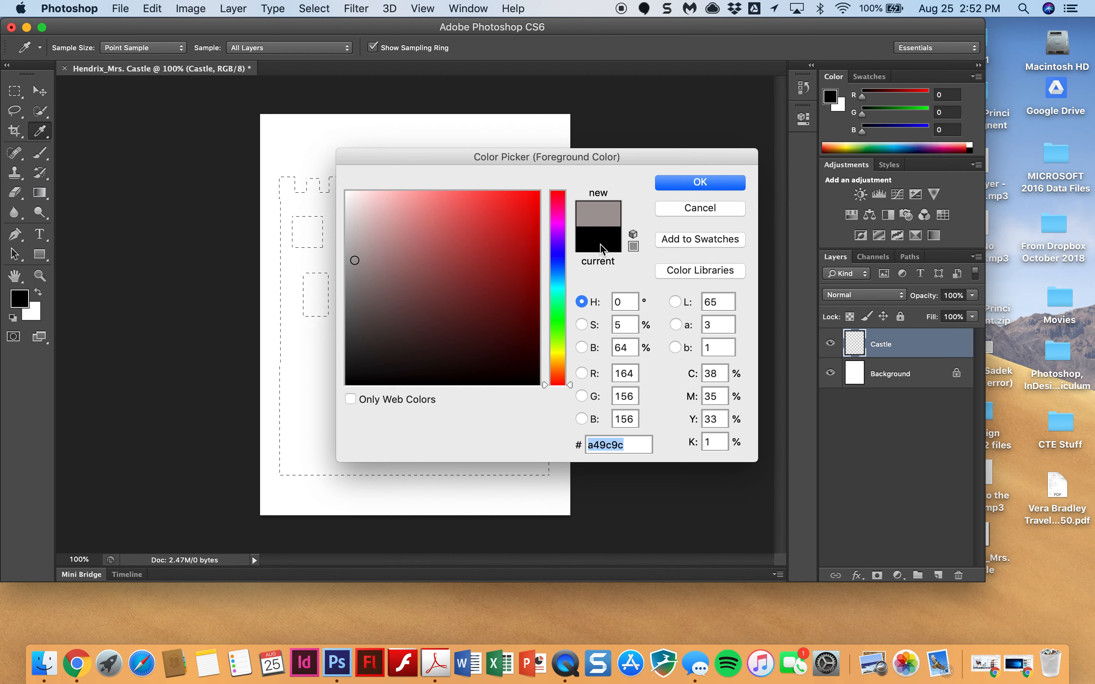
pyautogui.click(354, 287)
pyautogui.moveTo(353, 230); pyautogui.dragTo(353, 302)
pyautogui.click(353, 239)
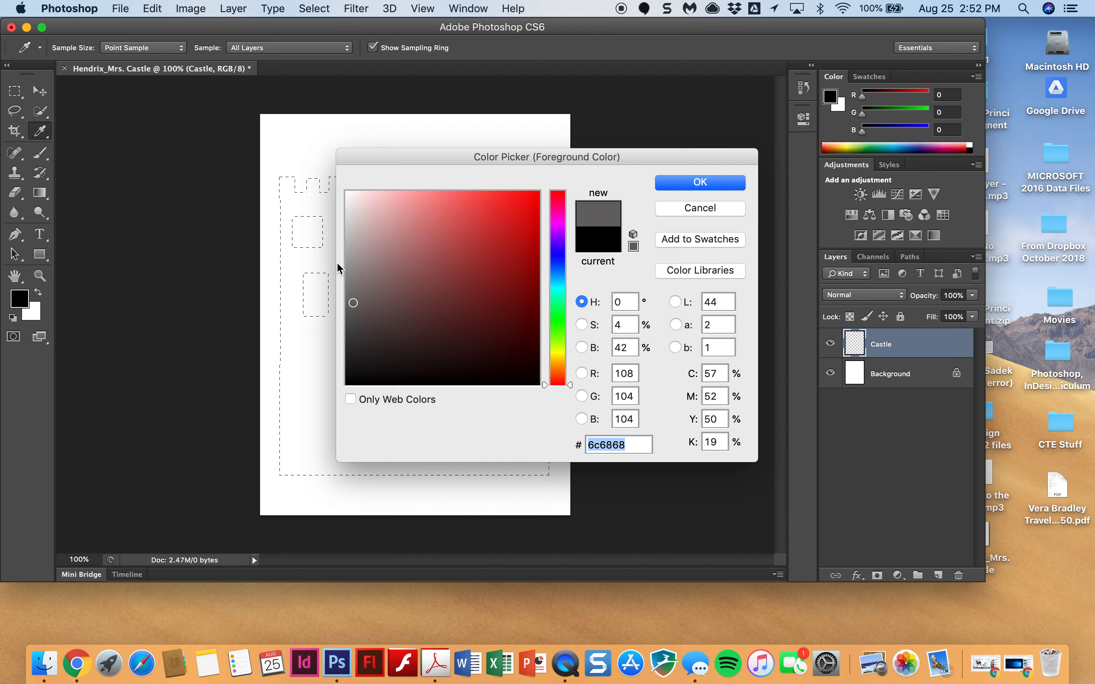
pyautogui.click(357, 277)
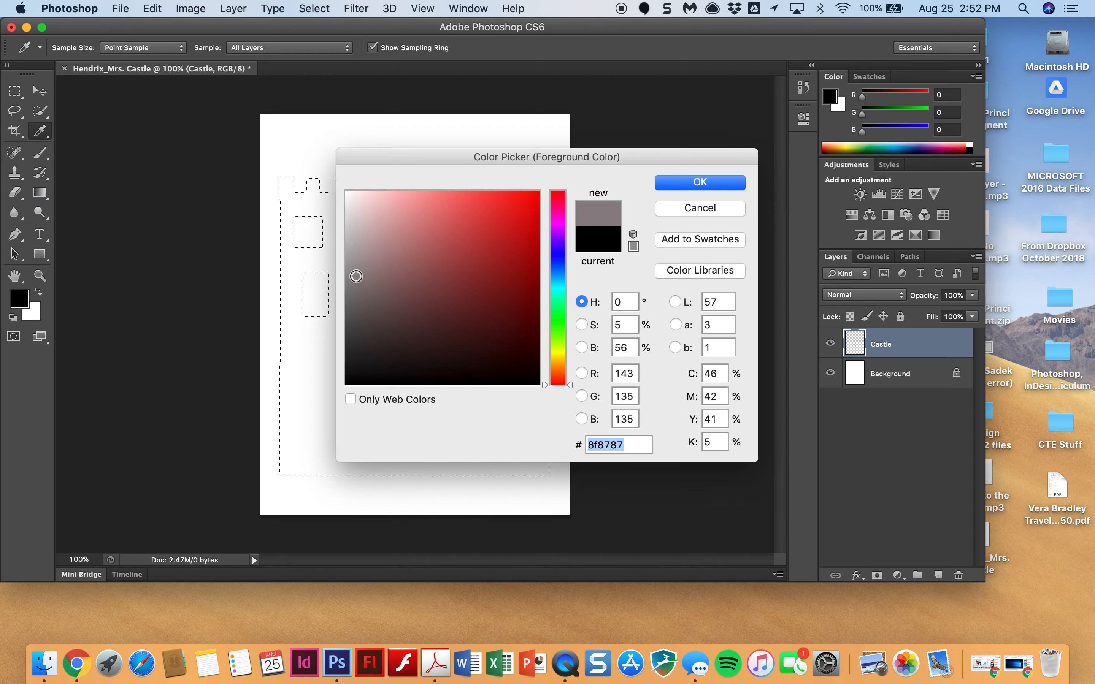
pyautogui.click(698, 182)
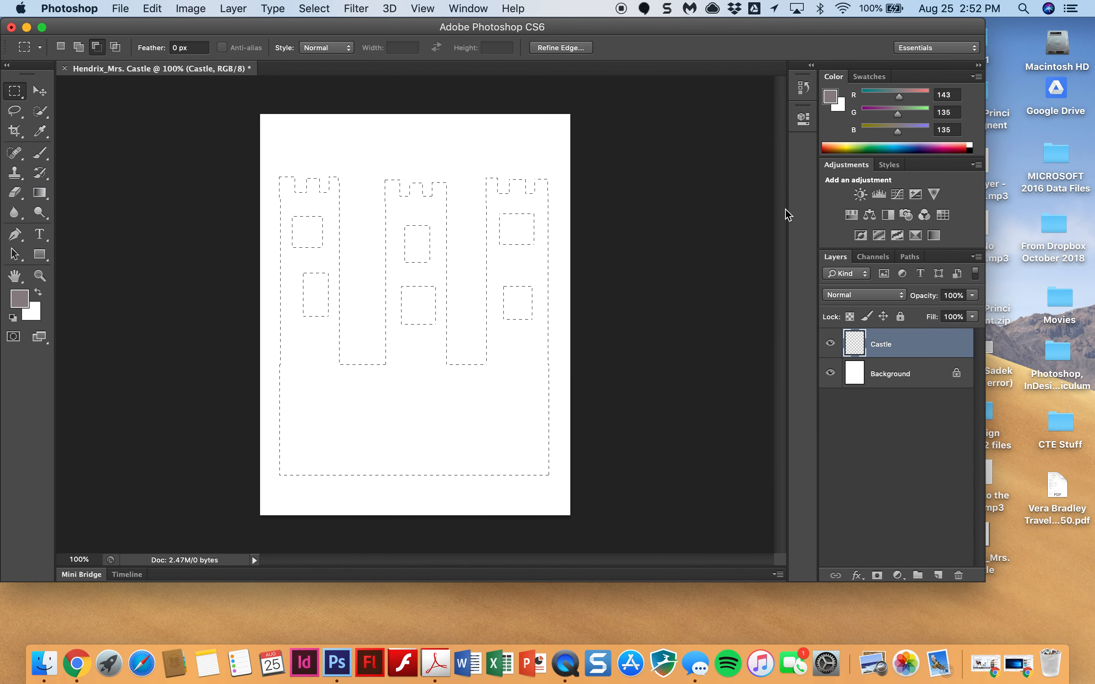
# Set the foreground colour to a medium neutral grey from the colour swatches.
pyautogui.click(874, 81)
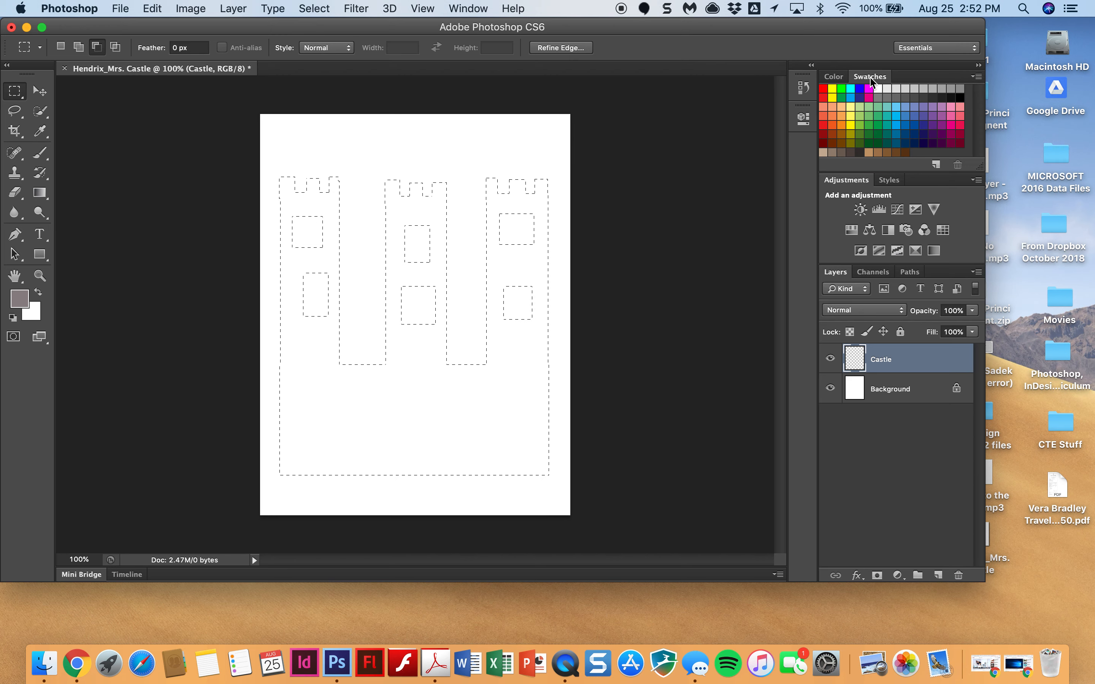
pyautogui.click(885, 97)
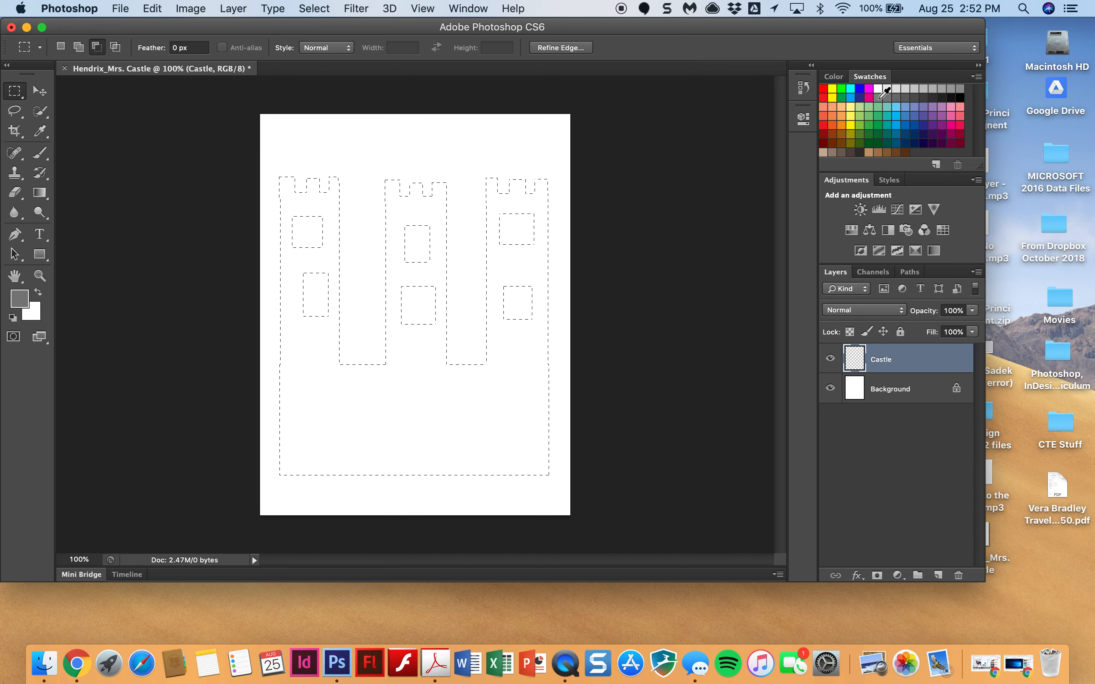
pyautogui.click(879, 98)
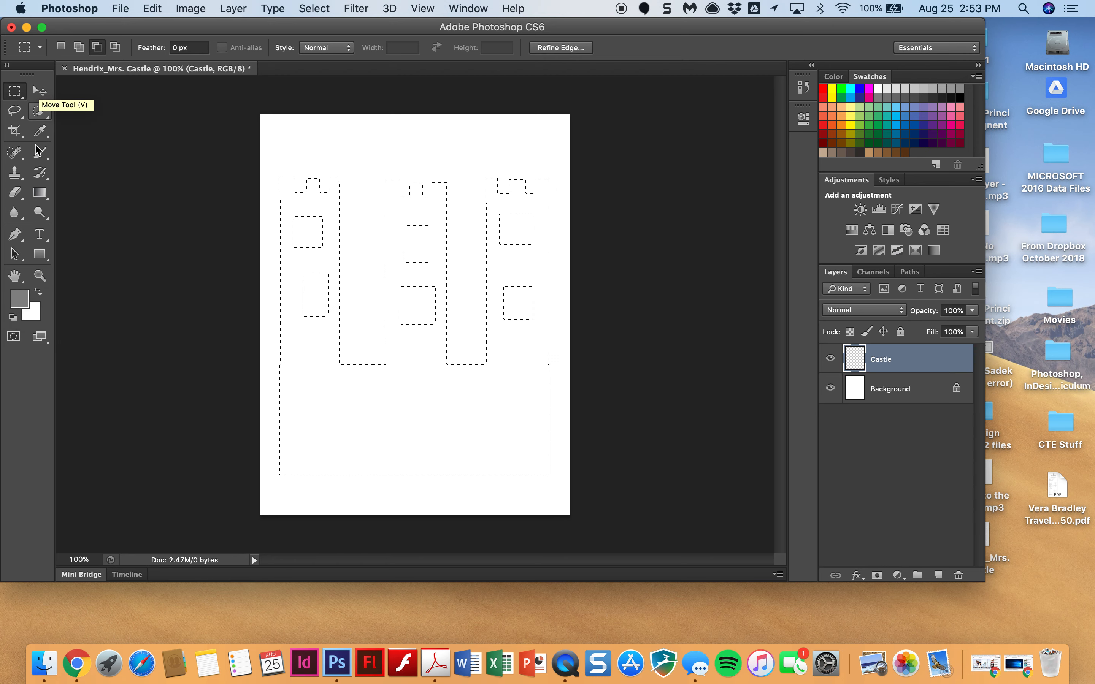
# Fill the castle selection on the Castle layer with the grey foreground colour using the Paint Bucket, and deselect.
pyautogui.click(43, 193)
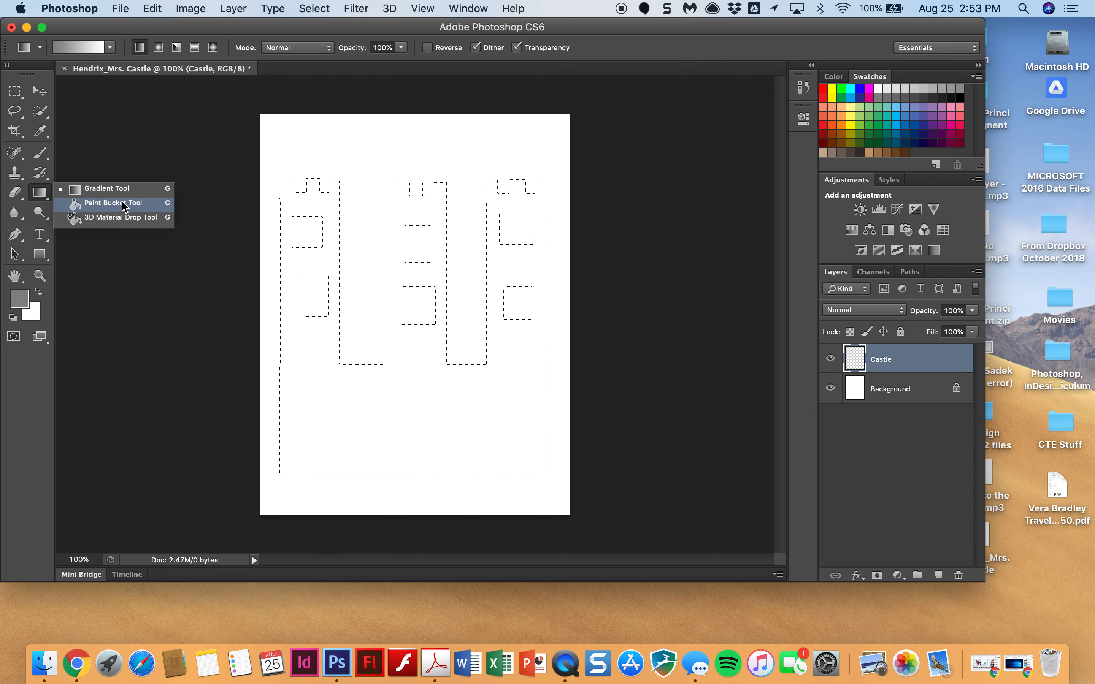
pyautogui.click(155, 209)
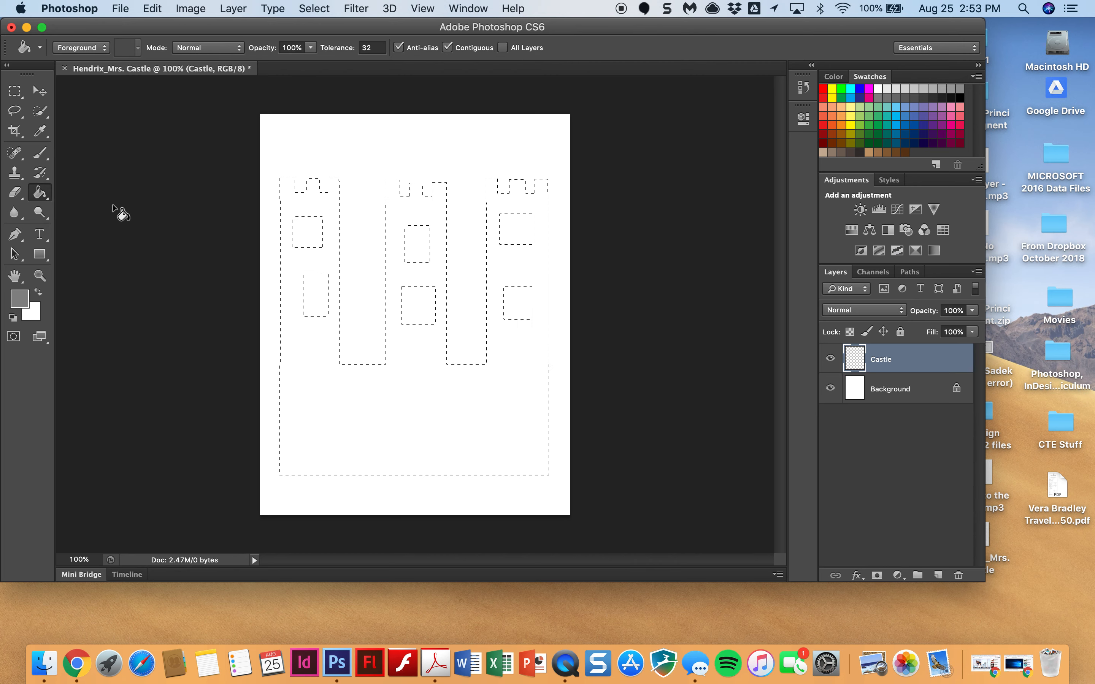
pyautogui.click(43, 199)
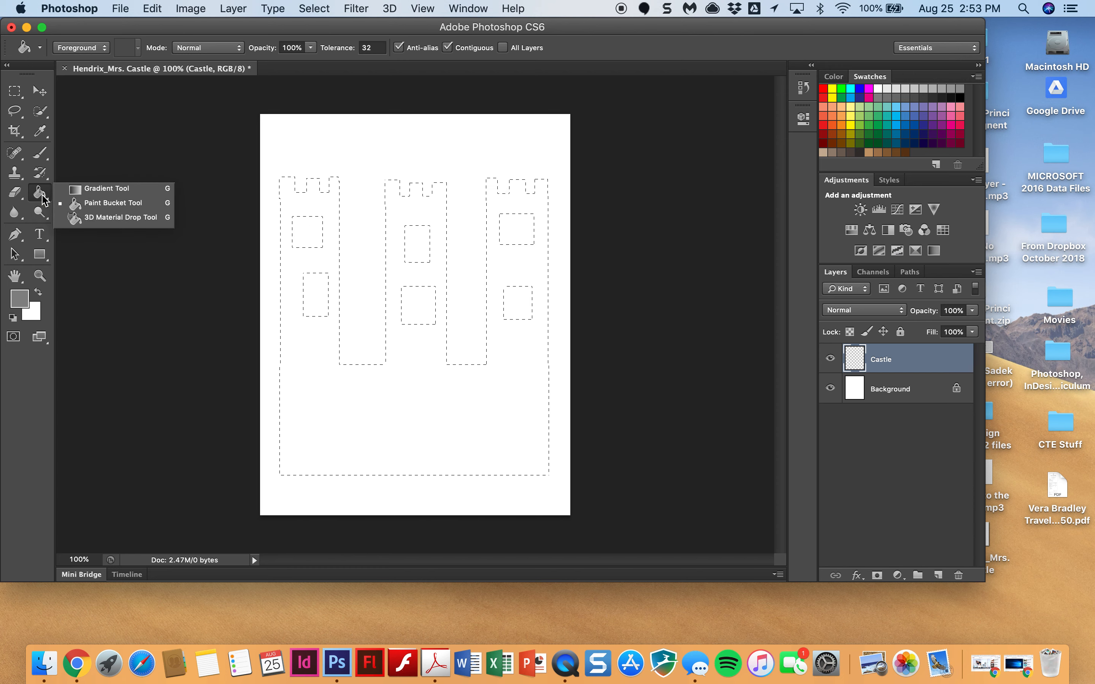
pyautogui.click(43, 199)
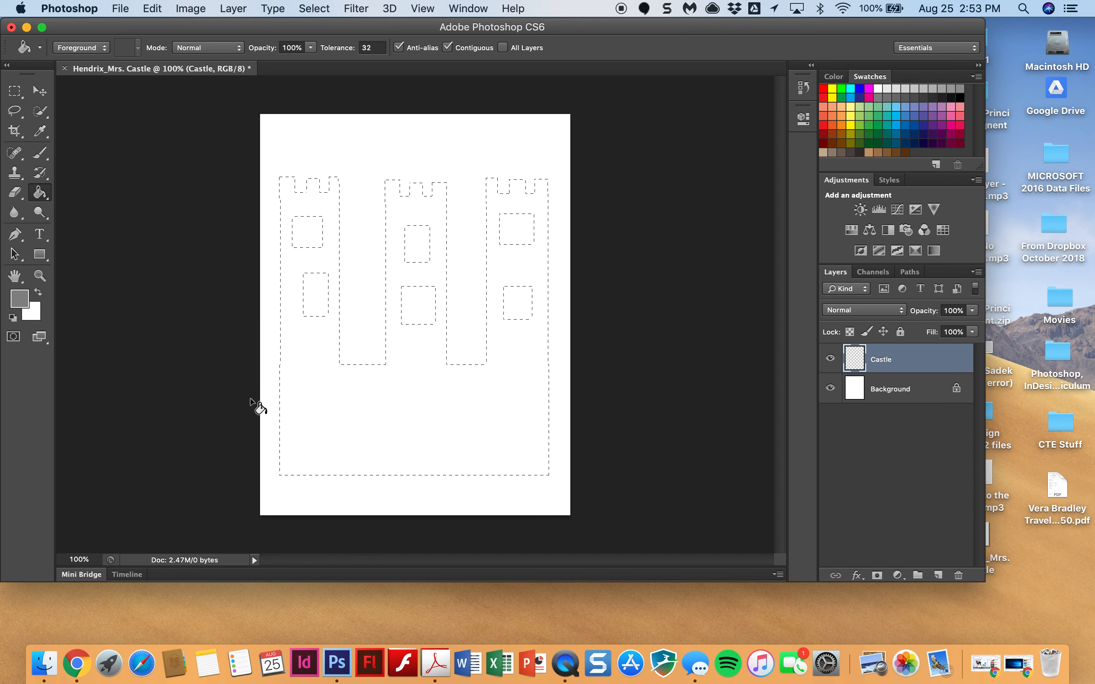
pyautogui.click(385, 396)
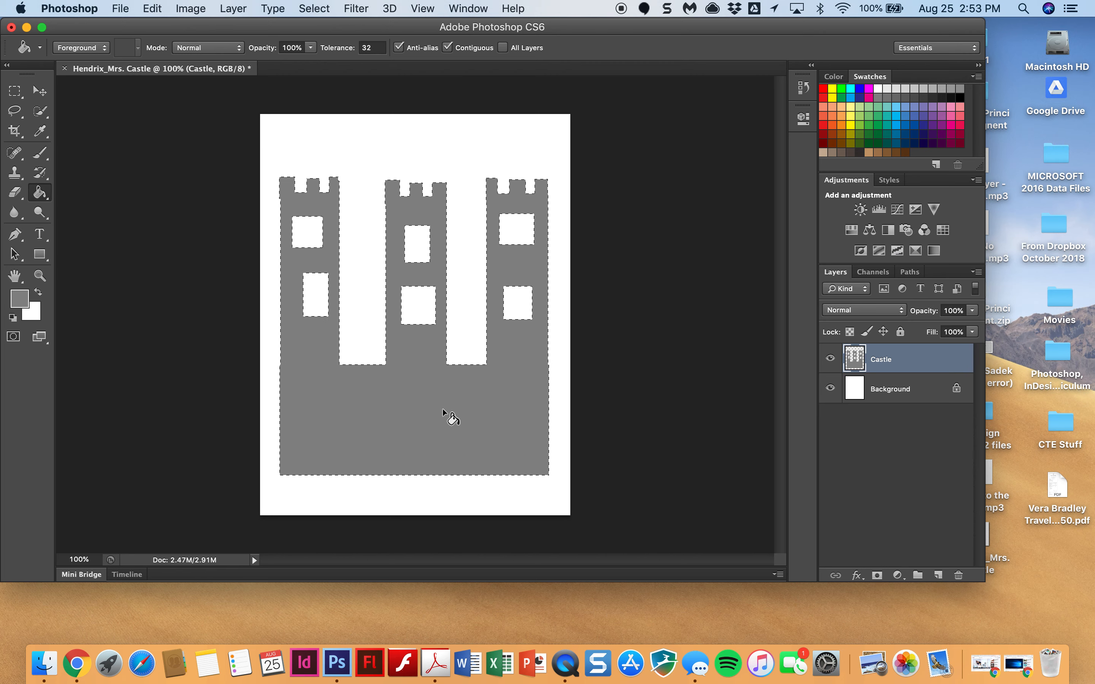
pyautogui.press('super+d')
# Select a rectangular doorway across the castle's lower middle edge, fill it with white, and deselect.
pyautogui.click(15, 91)
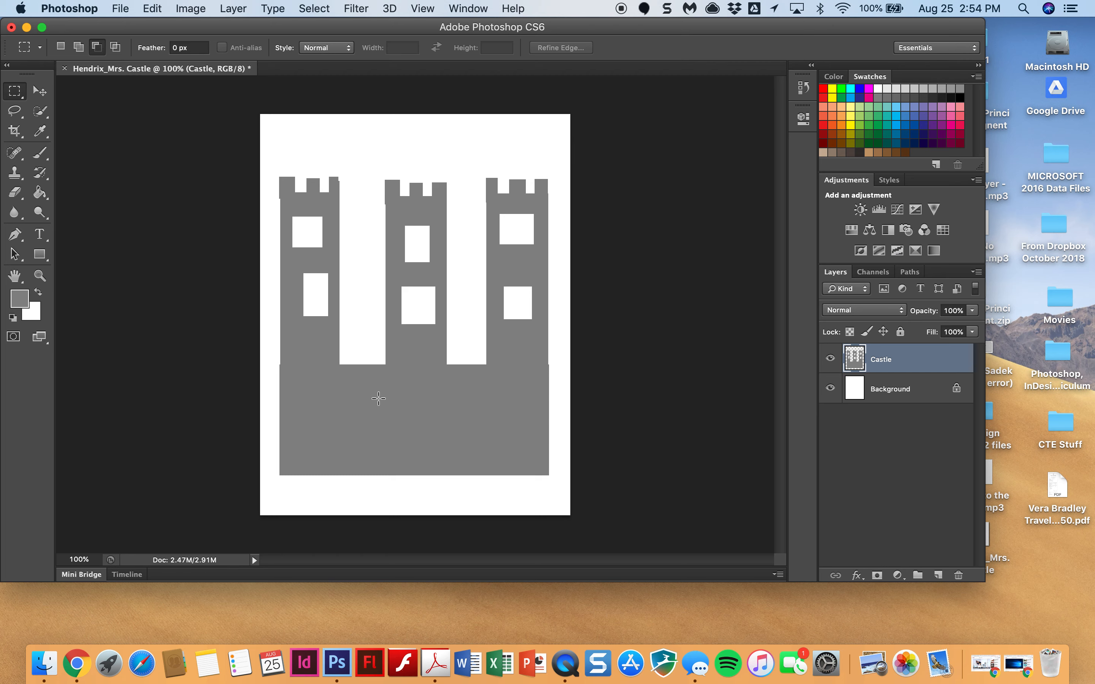
pyautogui.moveTo(375, 406); pyautogui.dragTo(479, 482)
pyautogui.click(878, 88)
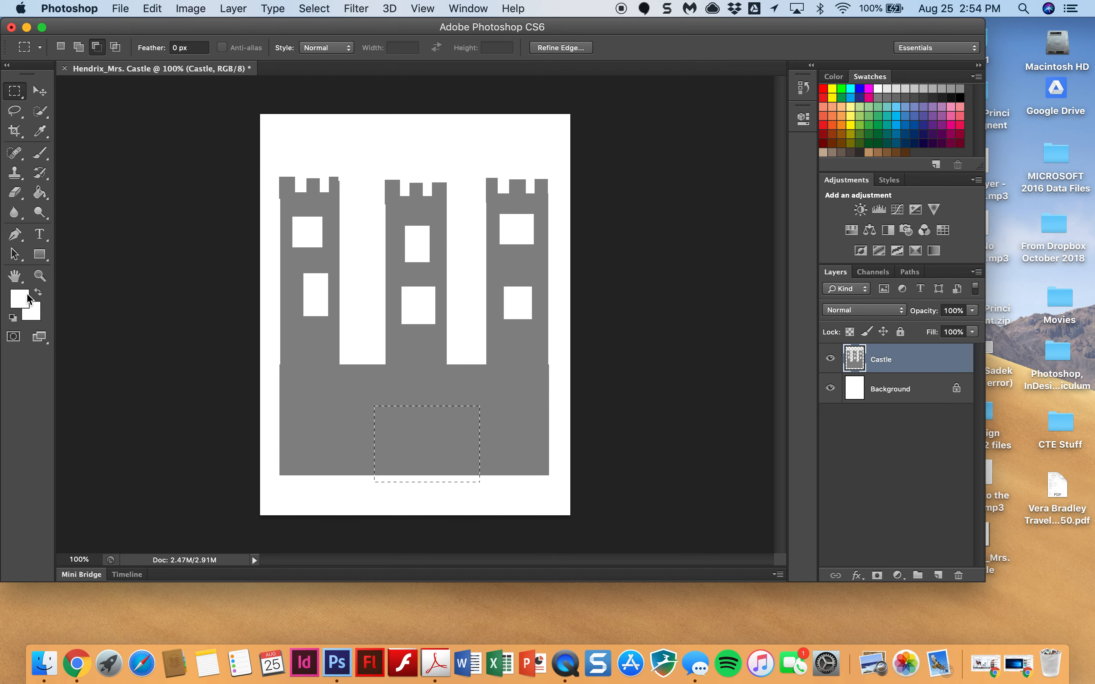
pyautogui.click(40, 193)
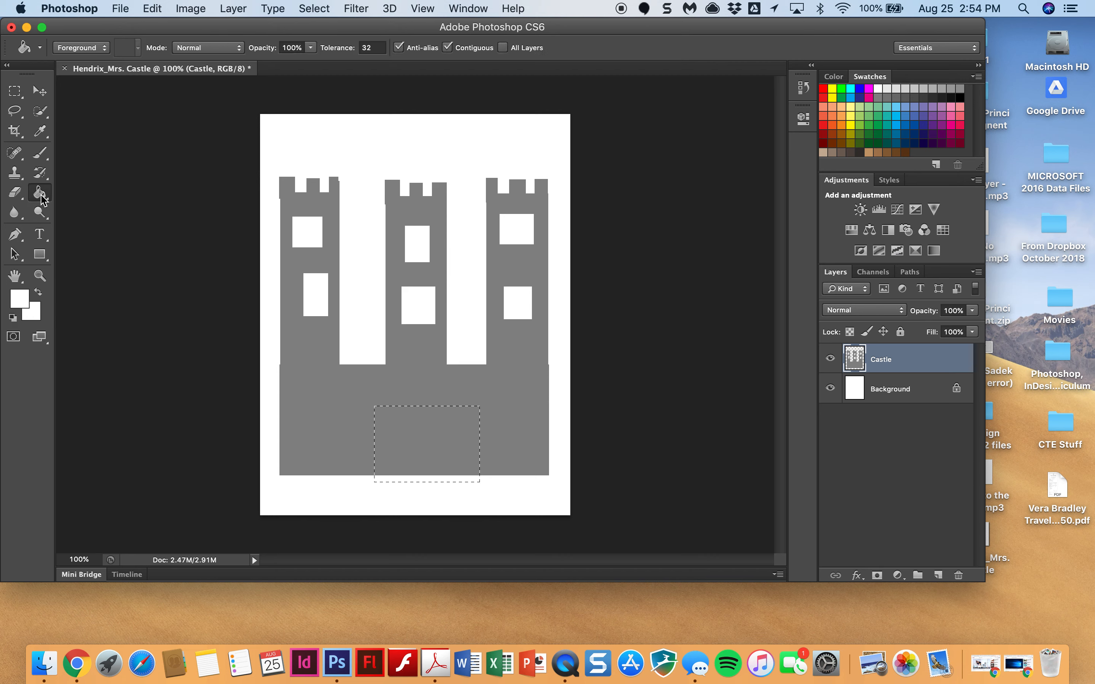
pyautogui.click(398, 440)
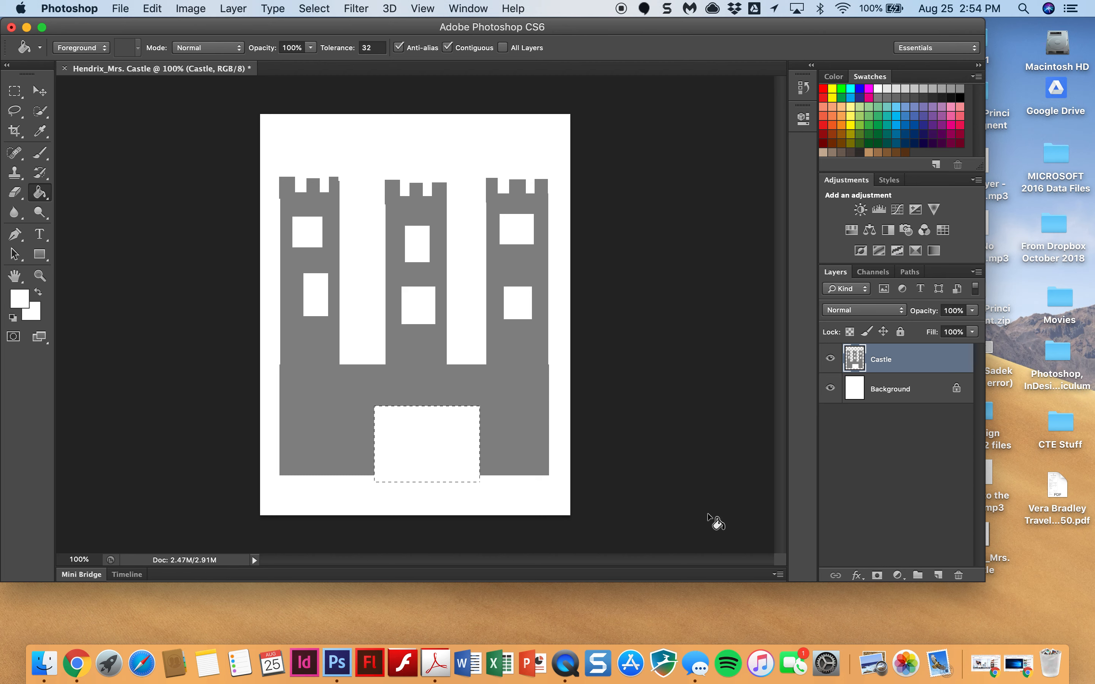
pyautogui.press('super+d')
# Add a new layer above Castle, draw an elliptical selection inside the left tower's upper window, and fill it with light peach-orange.
pyautogui.click(939, 575)
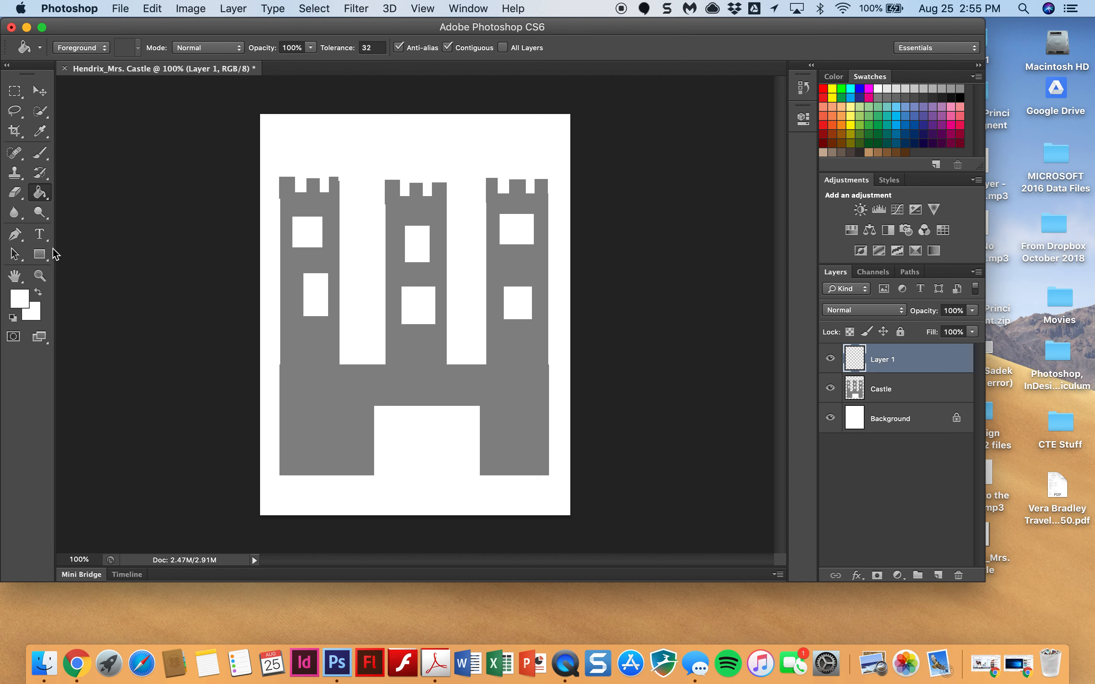
pyautogui.click(14, 93)
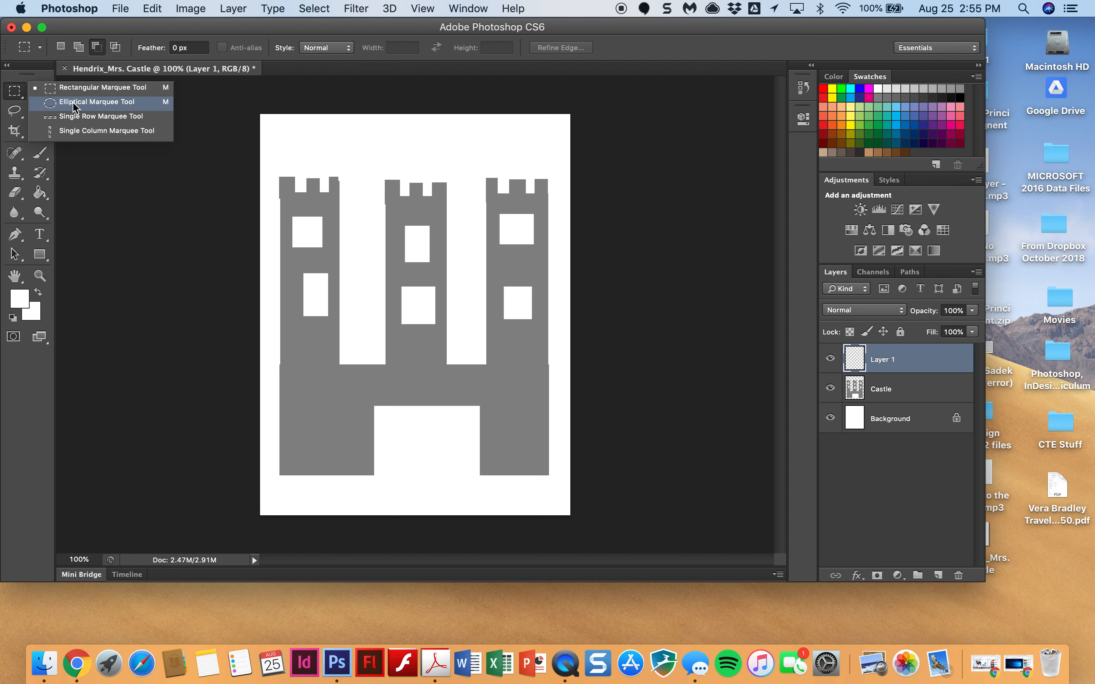
pyautogui.click(104, 106)
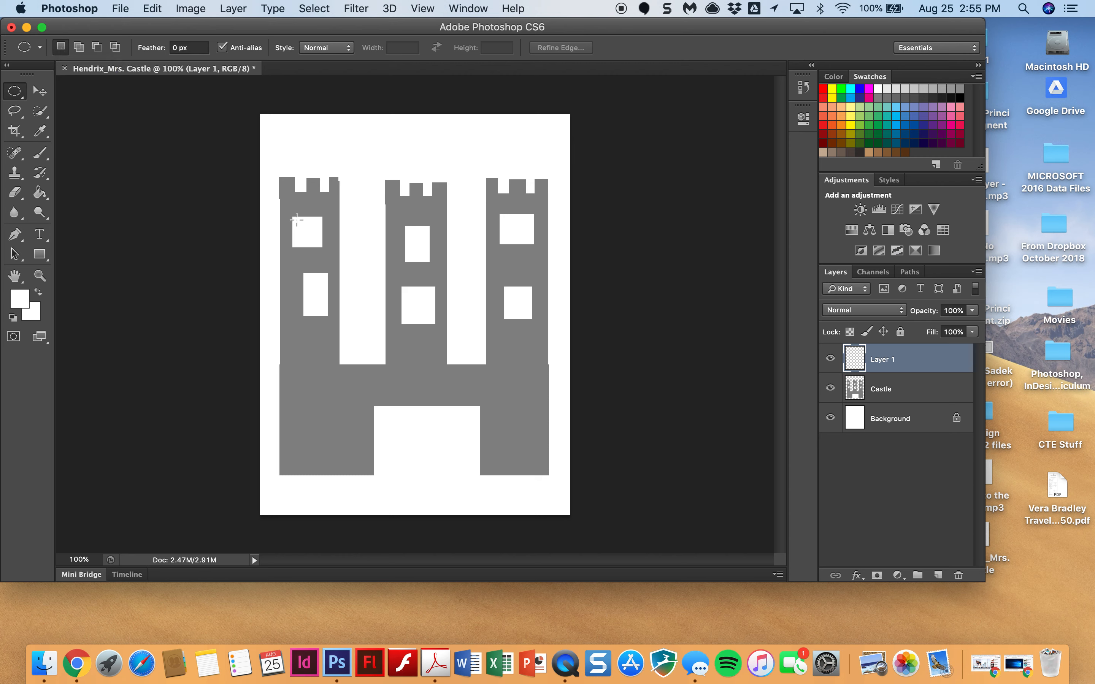
pyautogui.moveTo(296, 220); pyautogui.dragTo(320, 245)
pyautogui.click(842, 107)
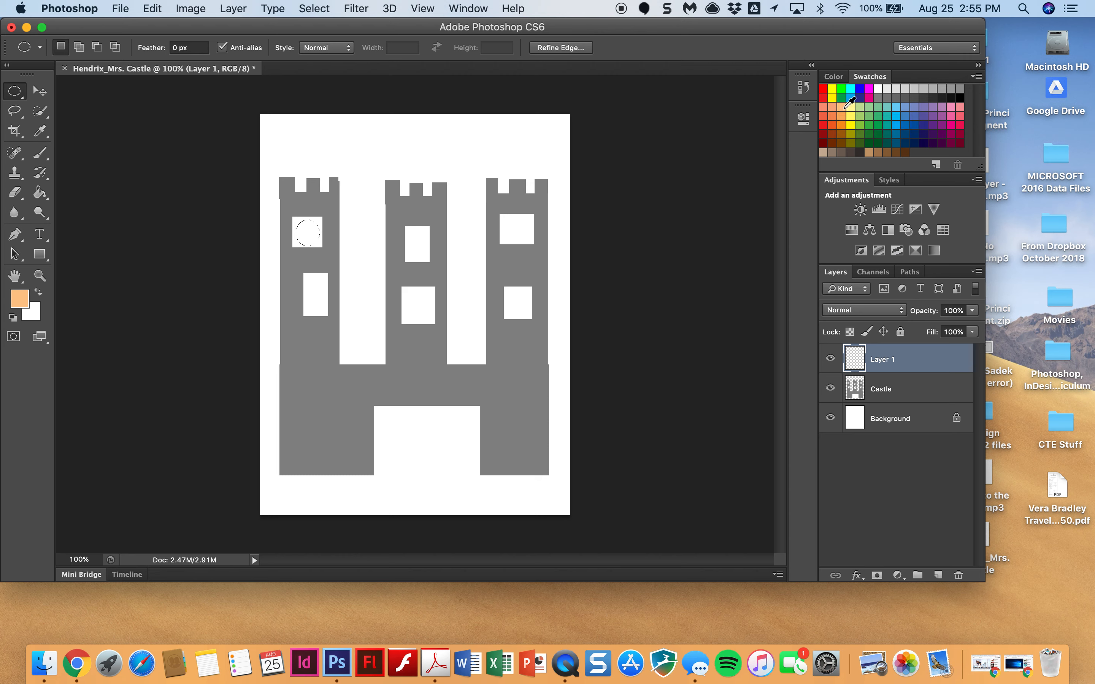
pyautogui.click(43, 200)
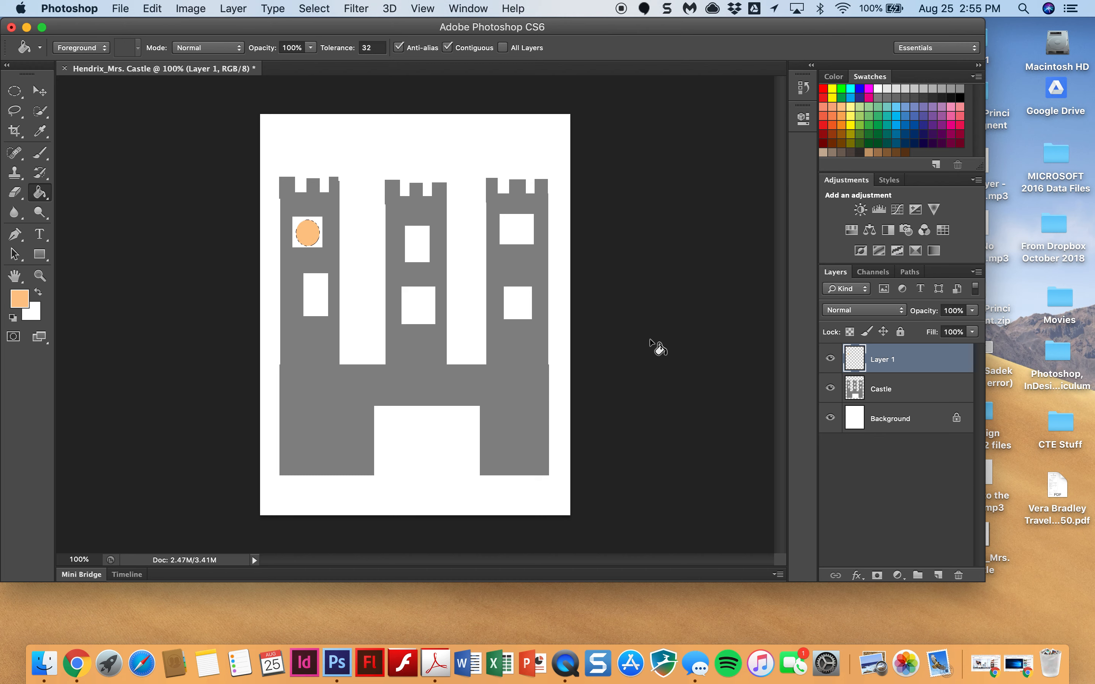
pyautogui.press('super+d')
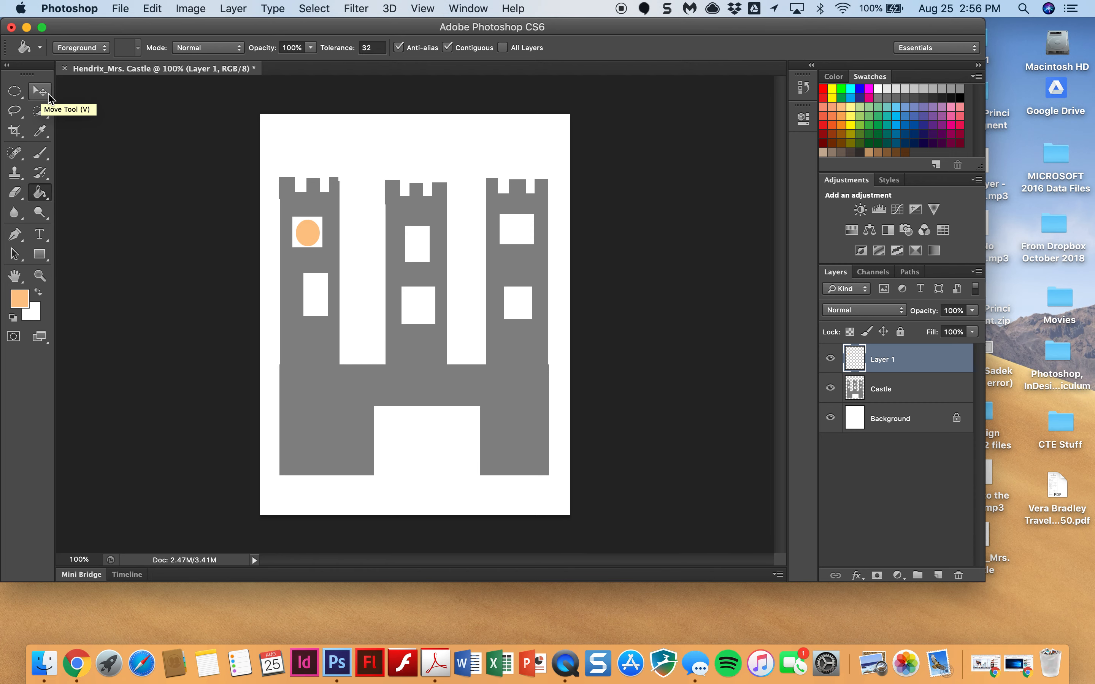
# Move the peach oval slightly left so that it overlaps the left edge of the tower window.
pyautogui.click(6, 64)
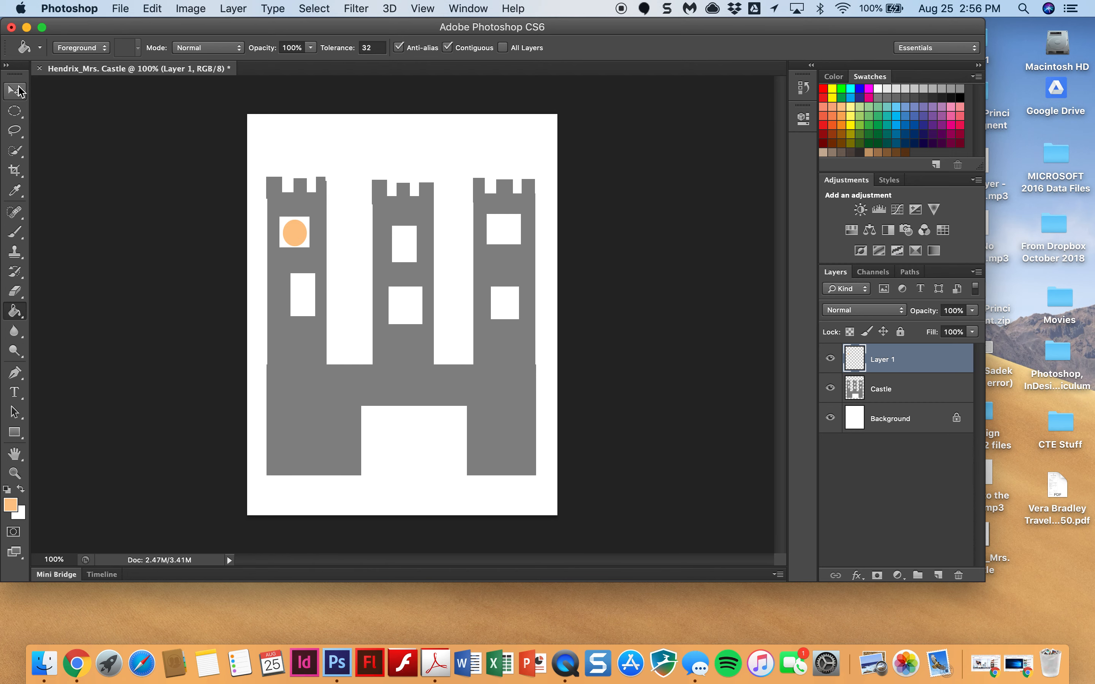
pyautogui.click(6, 64)
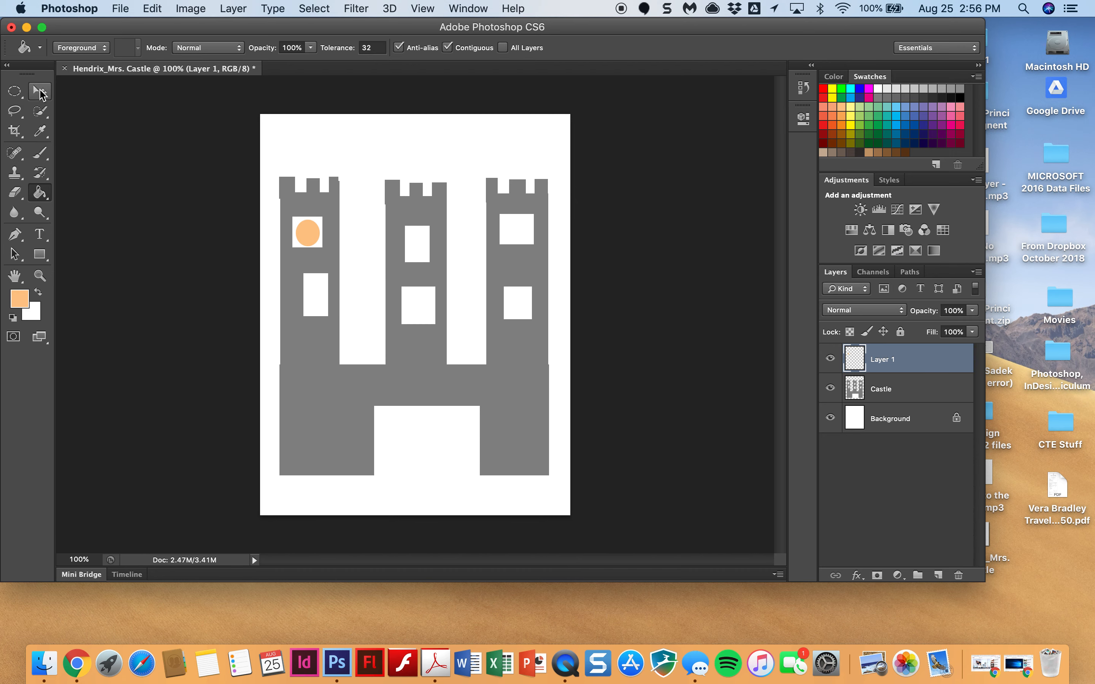
pyautogui.click(41, 95)
pyautogui.moveTo(312, 233)
pyautogui.mouseDown()
pyautogui.moveTo(301, 239)
pyautogui.moveTo(336, 233)
pyautogui.moveTo(293, 230)
pyautogui.moveTo(297, 243)
pyautogui.moveTo(324, 241)
pyautogui.moveTo(310, 255)
pyautogui.moveTo(302, 234)
pyautogui.mouseUp()
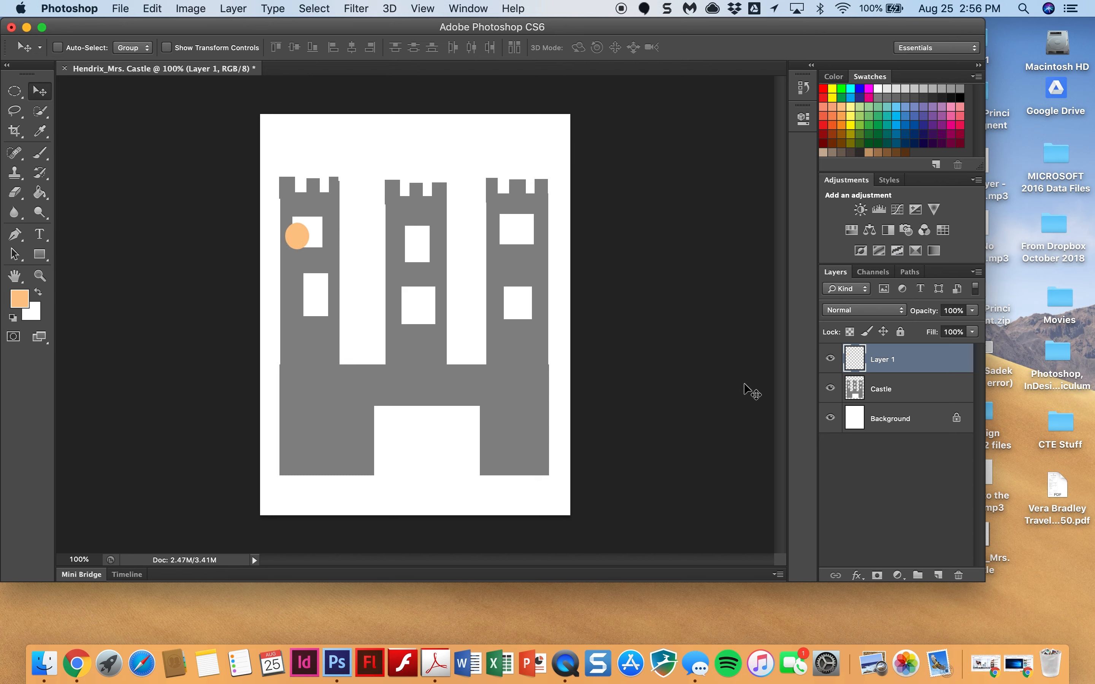
# Rename the peach oval's layer as Person 1 and place it beneath the Castle layer.
pyautogui.doubleClick(885, 360)
pyautogui.write('Person 1')
pyautogui.press('Return')
pyautogui.moveTo(908, 362); pyautogui.dragTo(904, 399)
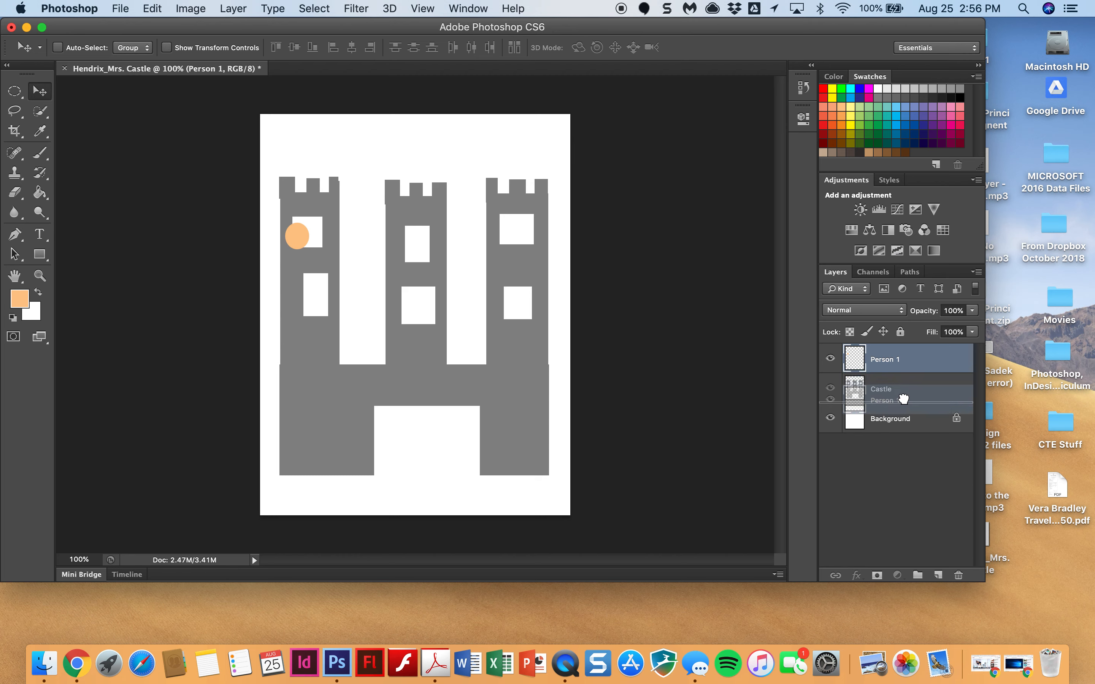
pyautogui.moveTo(904, 400); pyautogui.dragTo(902, 400)
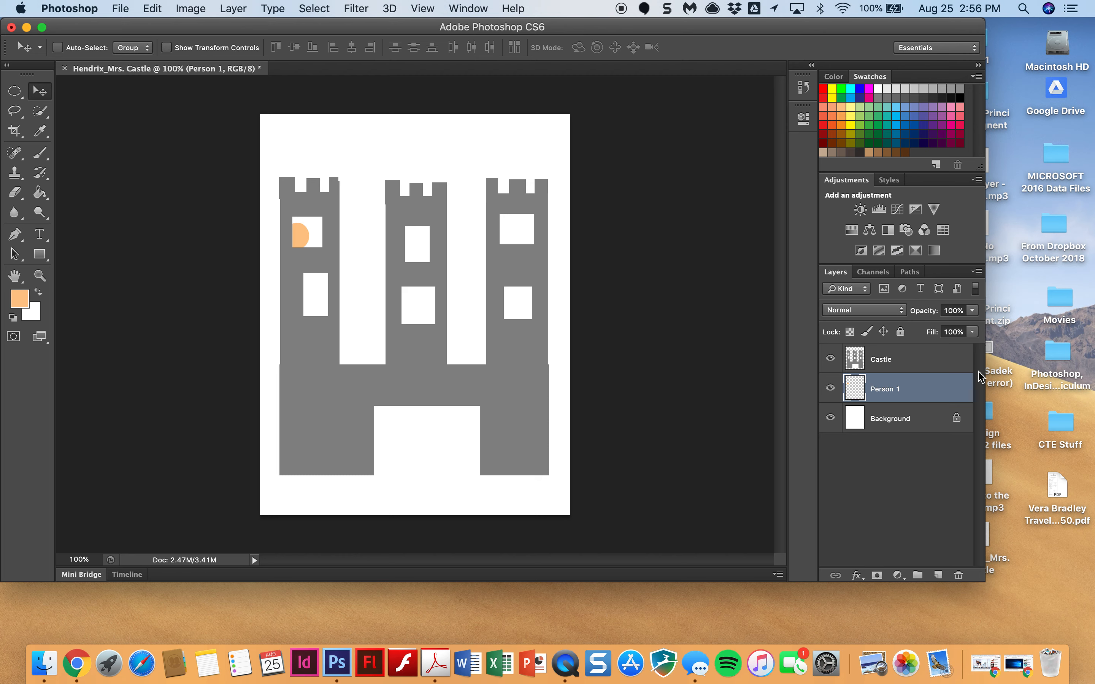
# Add a new layer above Castle, and replace the Custom Shape tool's presets with the All shape set.
pyautogui.click(934, 357)
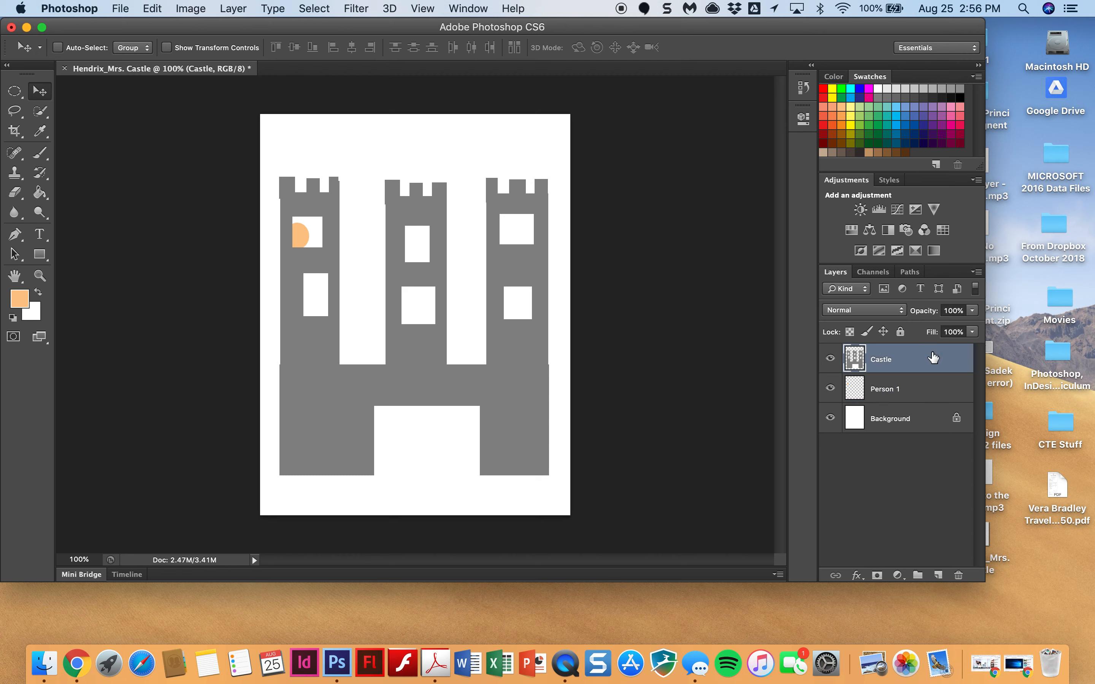
pyautogui.click(938, 575)
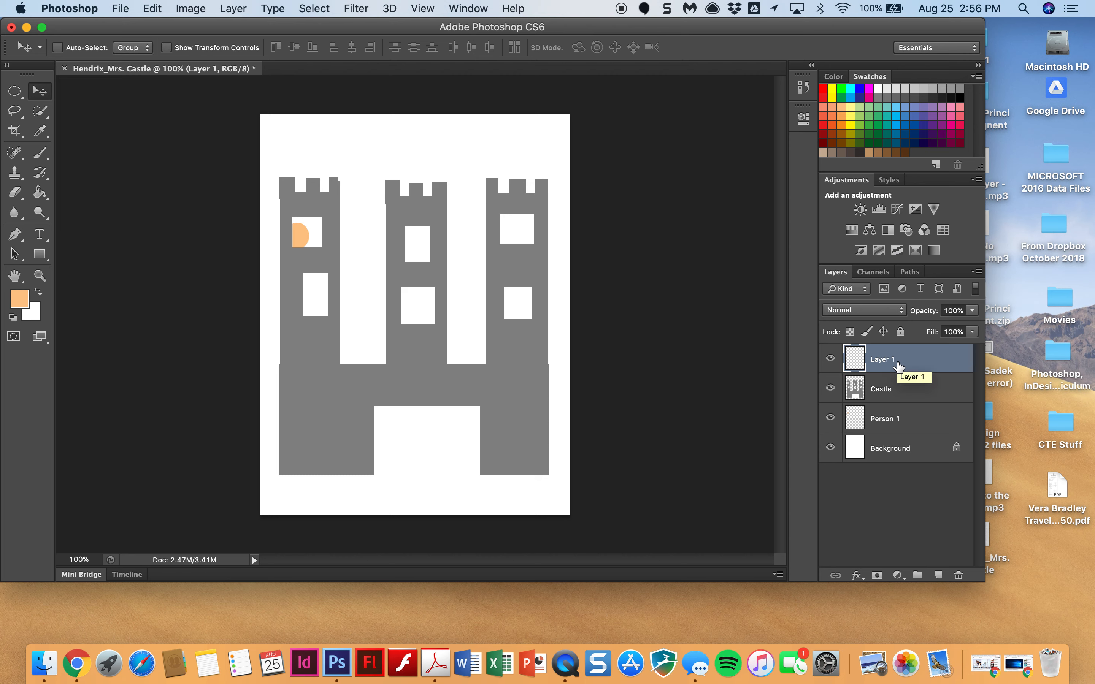
pyautogui.click(39, 257)
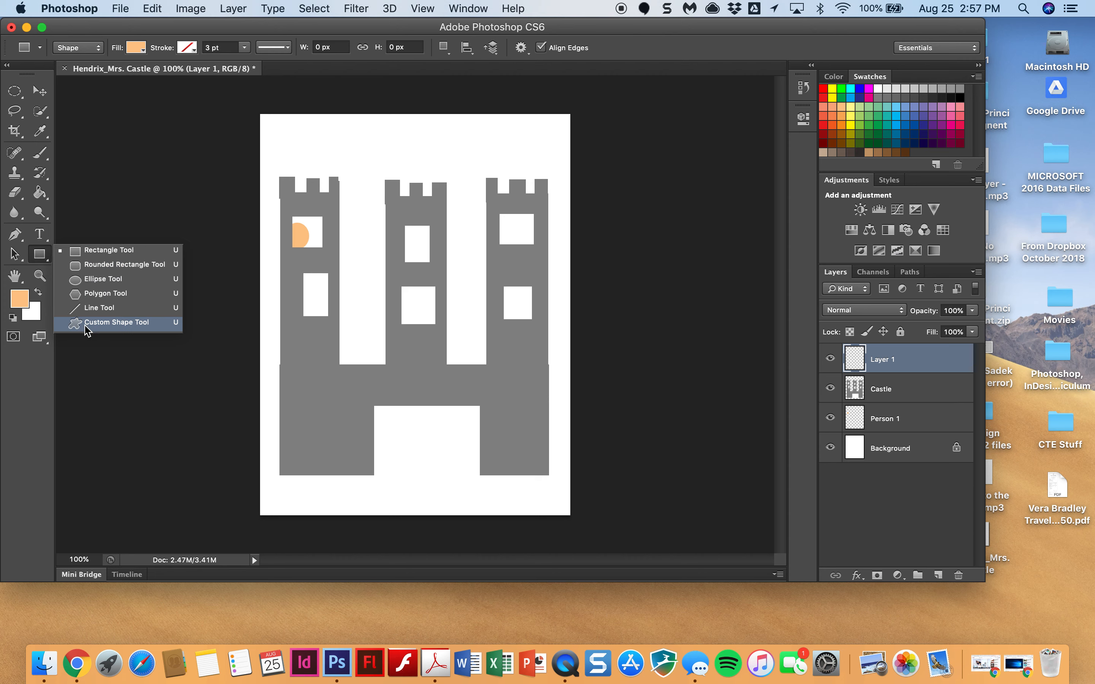
pyautogui.click(148, 328)
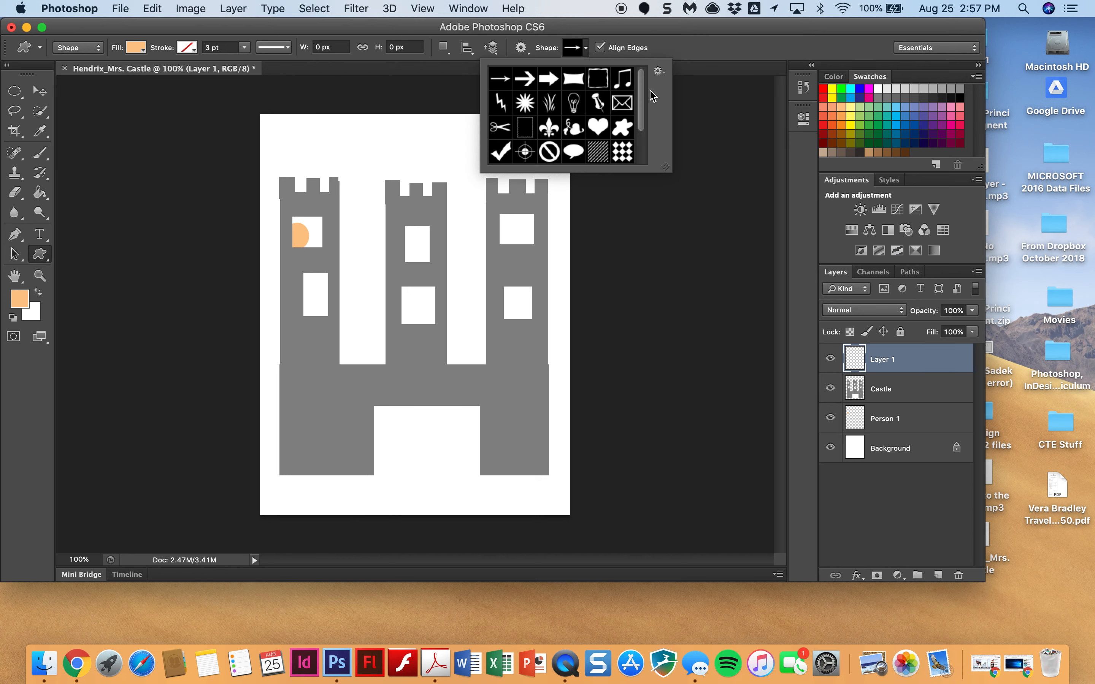
pyautogui.scroll(-2, 647, 92)
pyautogui.moveTo(643, 136); pyautogui.dragTo(641, 77)
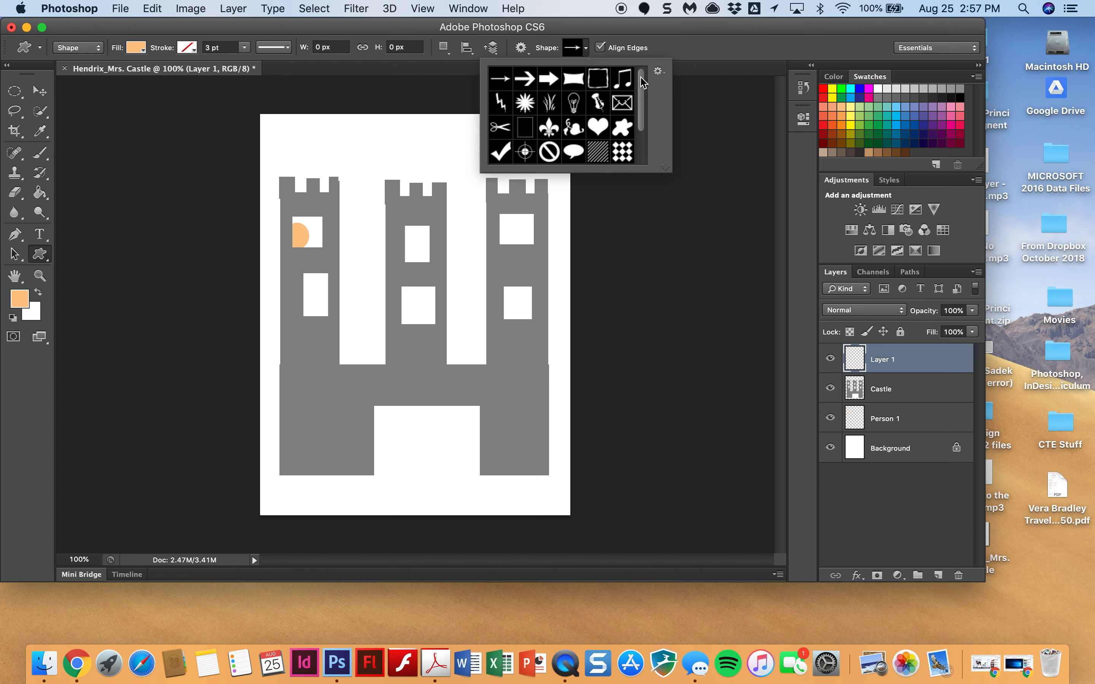
pyautogui.click(659, 72)
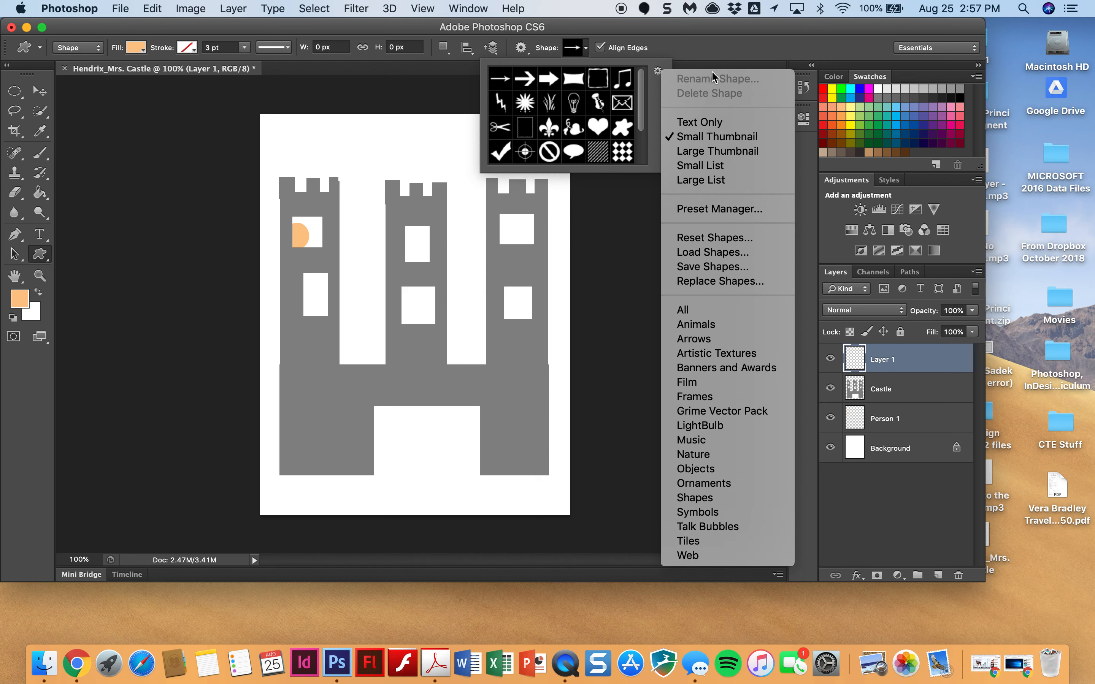
pyautogui.click(686, 312)
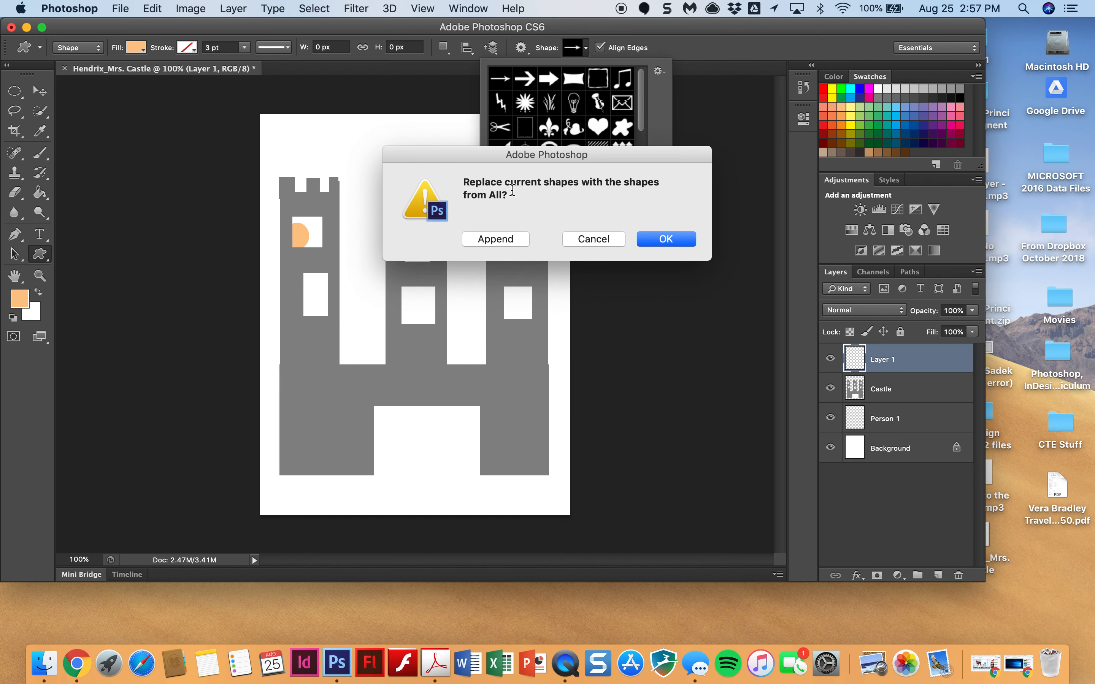
pyautogui.click(666, 240)
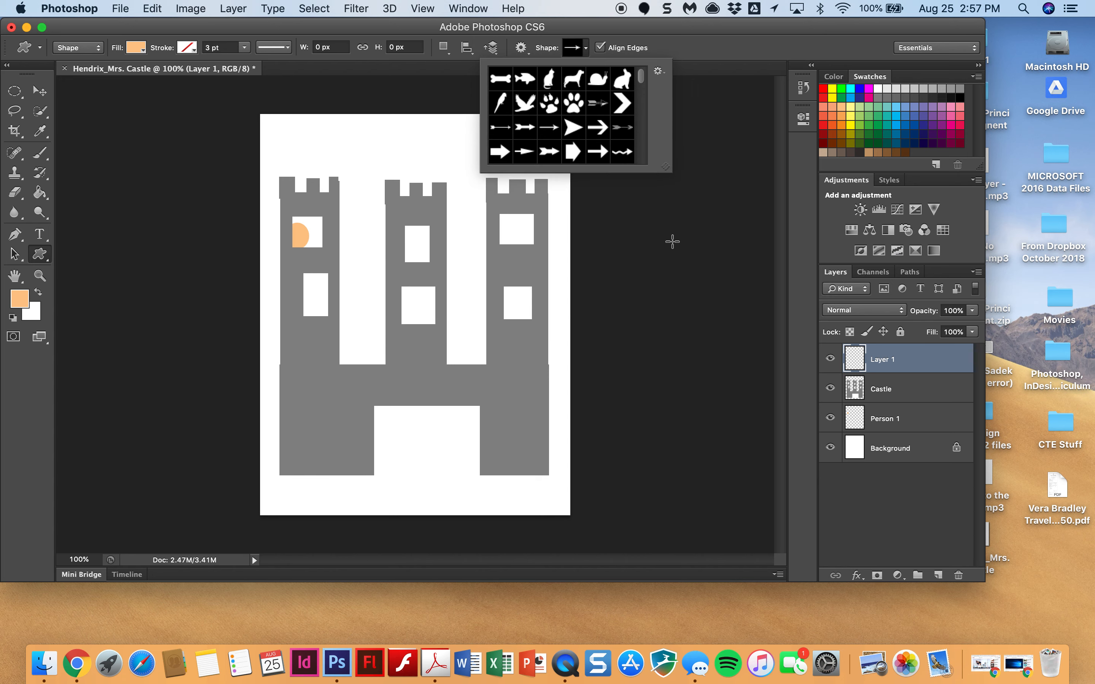
# Draw a white Cloud 1 custom shape about 301 by 215 px over the tops of the left and middle towers.
pyautogui.moveTo(641, 78); pyautogui.dragTo(635, 103)
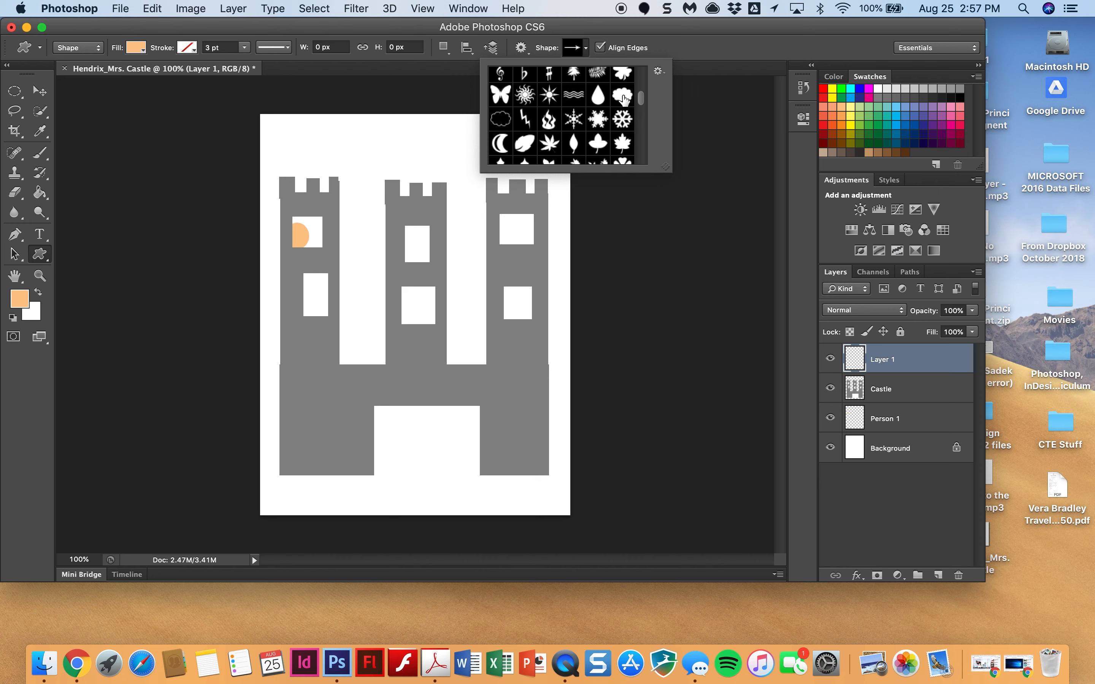
pyautogui.click(623, 96)
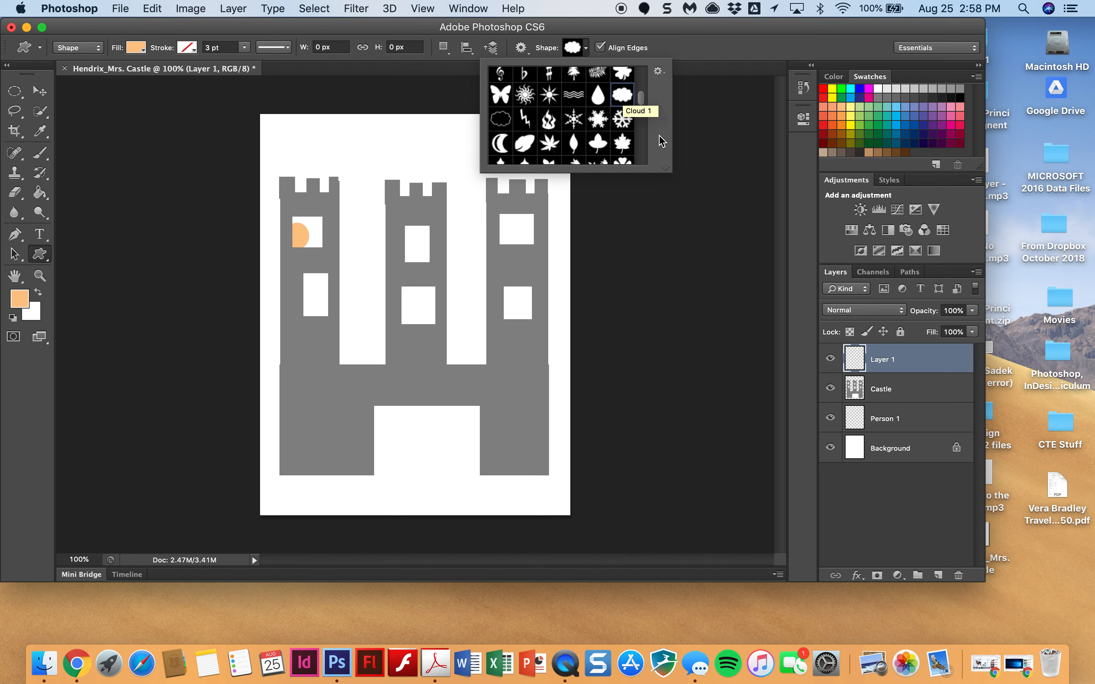
pyautogui.click(712, 55)
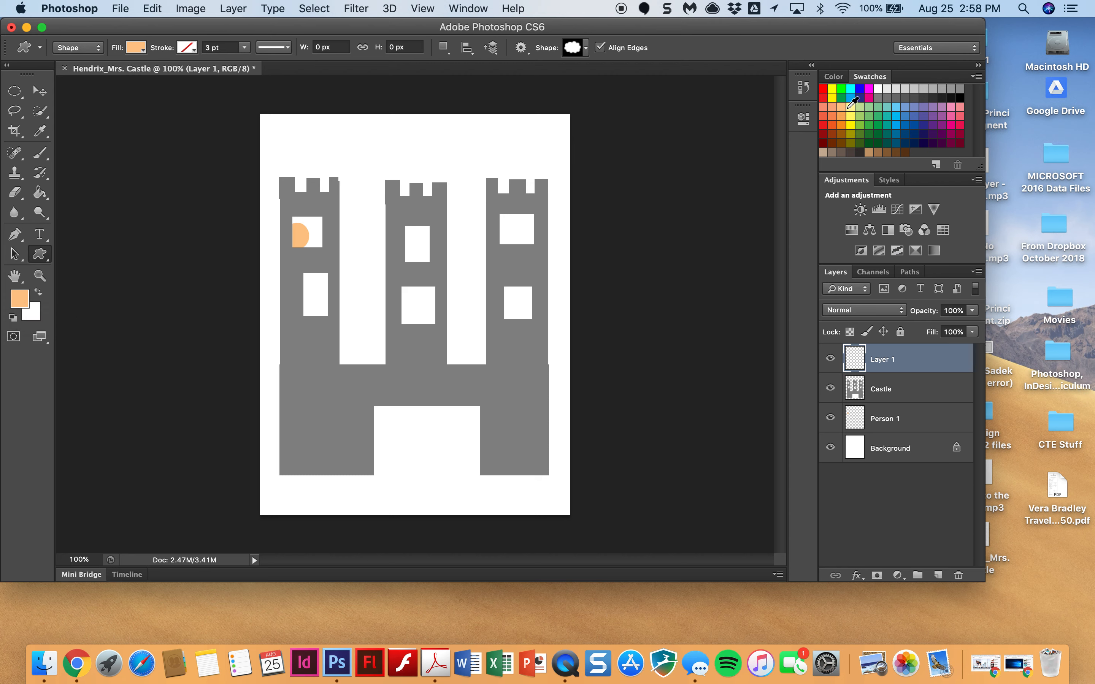
pyautogui.click(880, 89)
pyautogui.moveTo(296, 141); pyautogui.dragTo(410, 222)
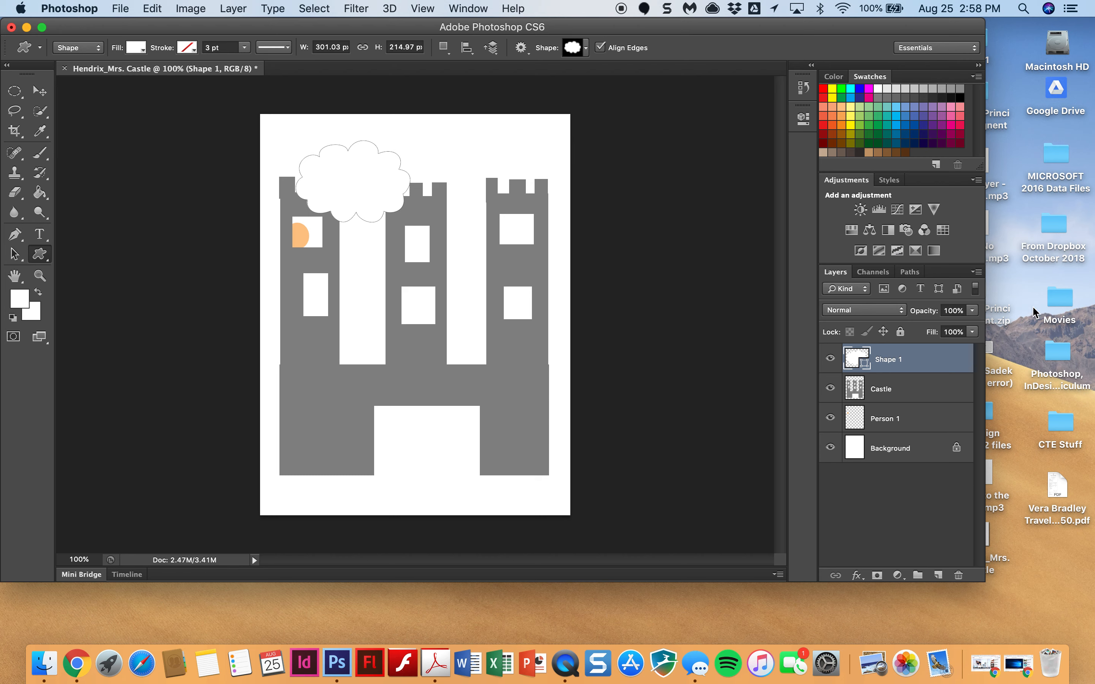
# Rename the cloud shape's layer as Cloud.
pyautogui.doubleClick(895, 359)
pyautogui.write('Clo')
pyautogui.press('Return')
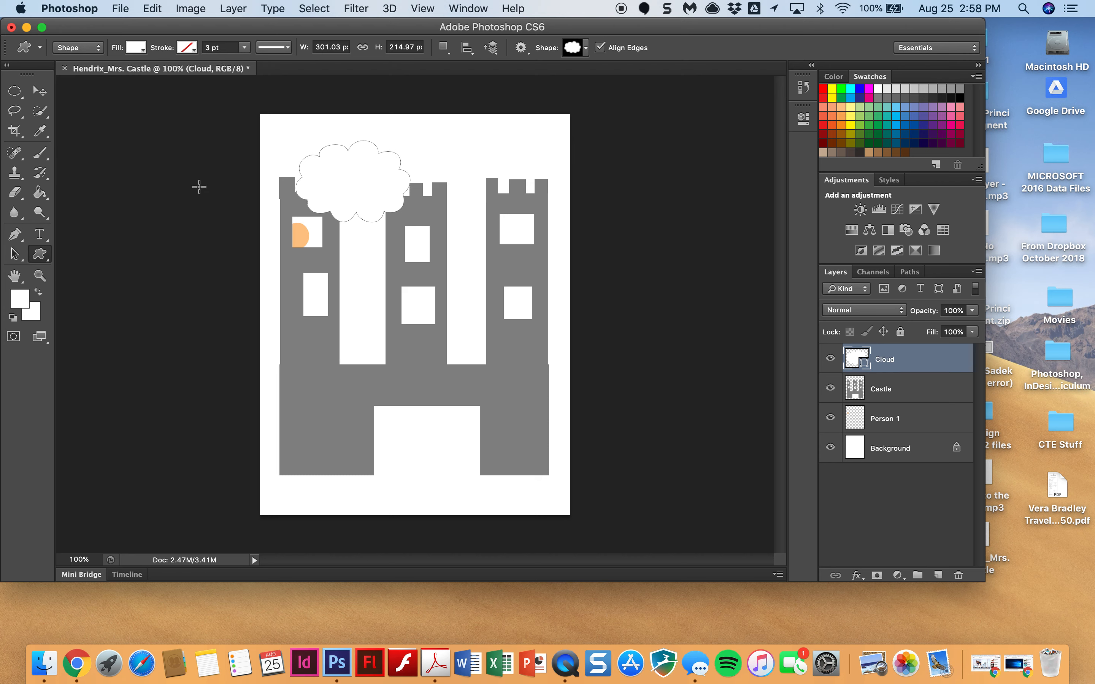
# Add a new layer above the Cloud layer and name it Sky.
pyautogui.click(939, 575)
pyautogui.doubleClick(888, 359)
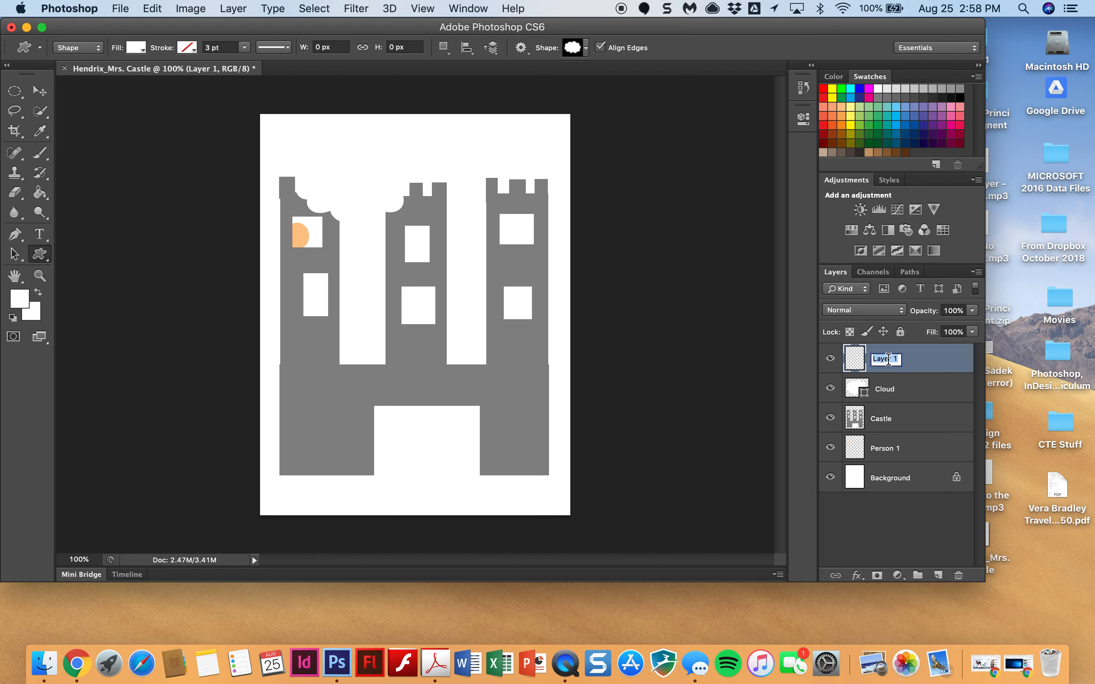
pyautogui.write('Sky')
pyautogui.press('Return')
# Switch to the Rectangular Marquee tool and set the foreground color to a bright cyan-blue swatch.
pyautogui.click(16, 93)
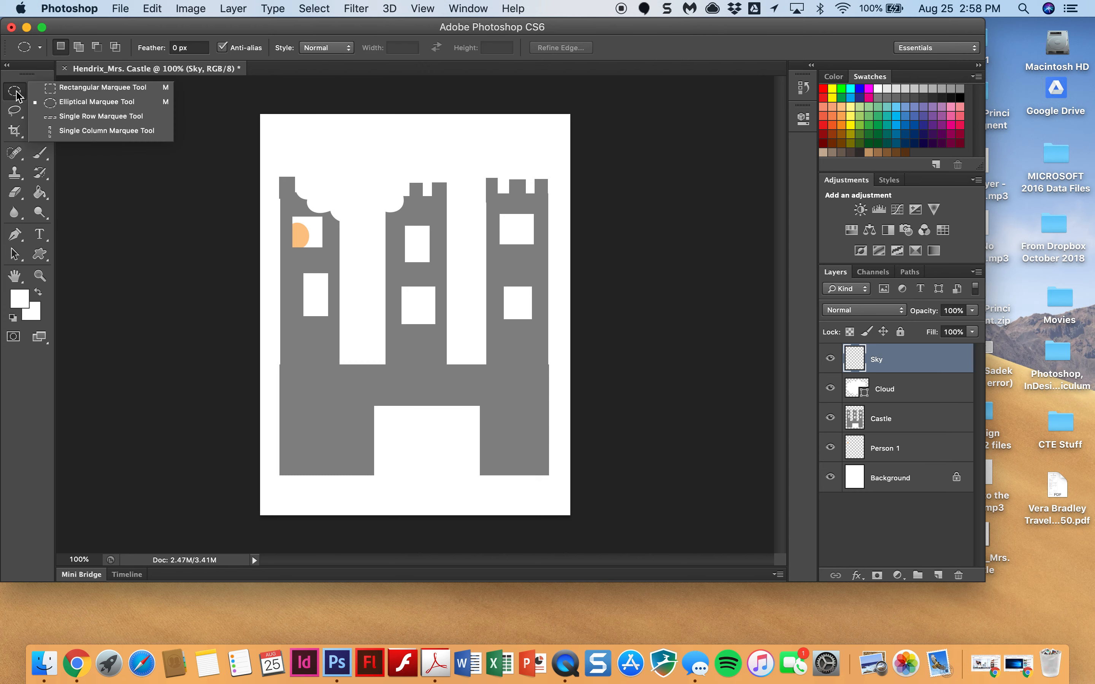
pyautogui.click(82, 90)
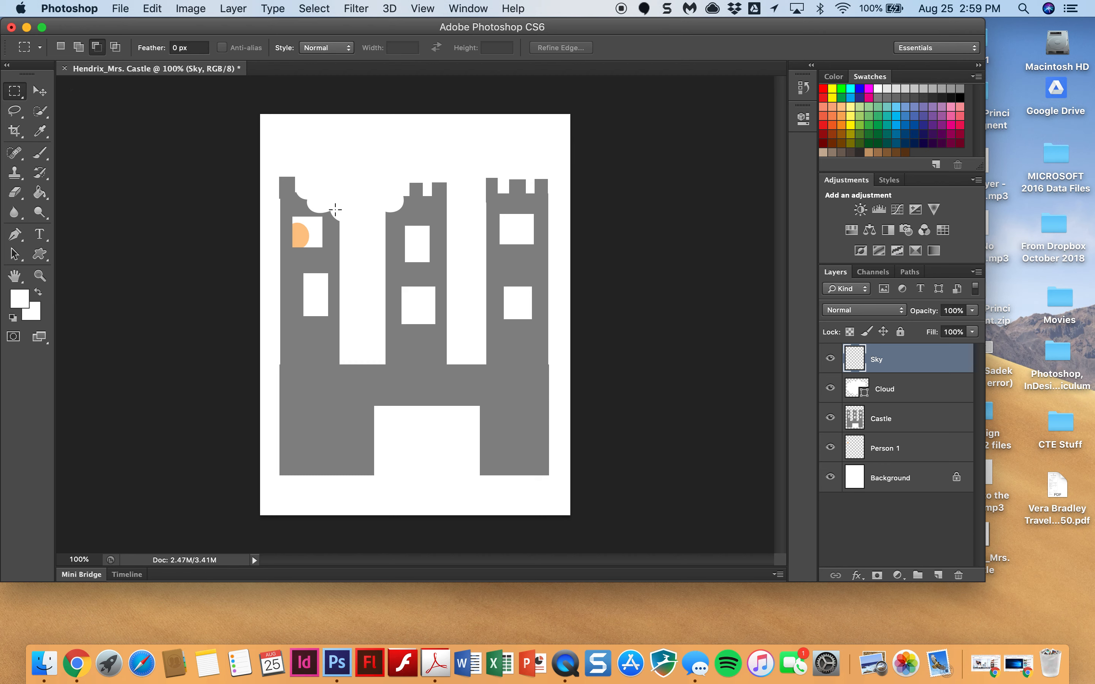
pyautogui.click(851, 97)
pyautogui.click(906, 116)
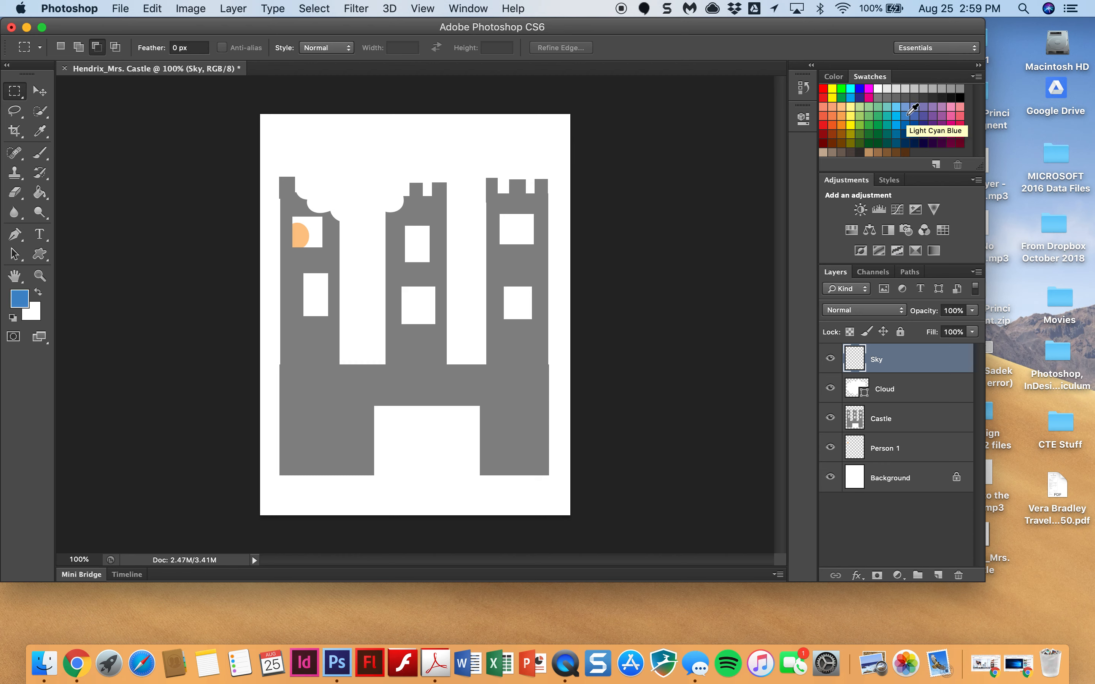
pyautogui.click(897, 116)
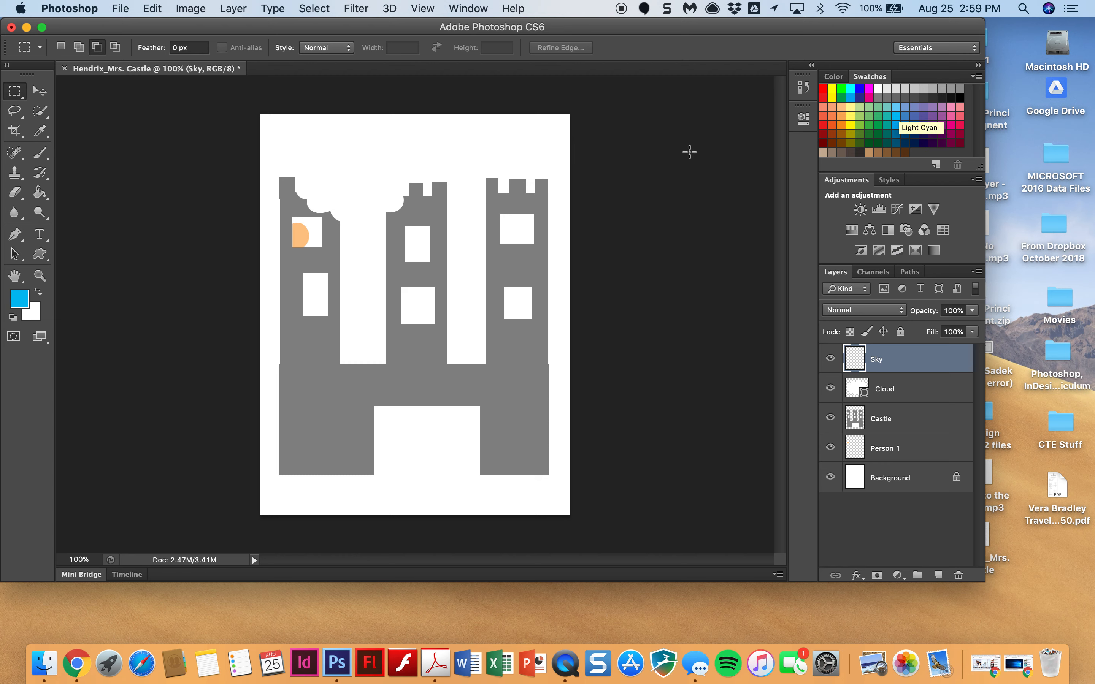
pyautogui.click(897, 124)
pyautogui.click(896, 116)
pyautogui.click(896, 107)
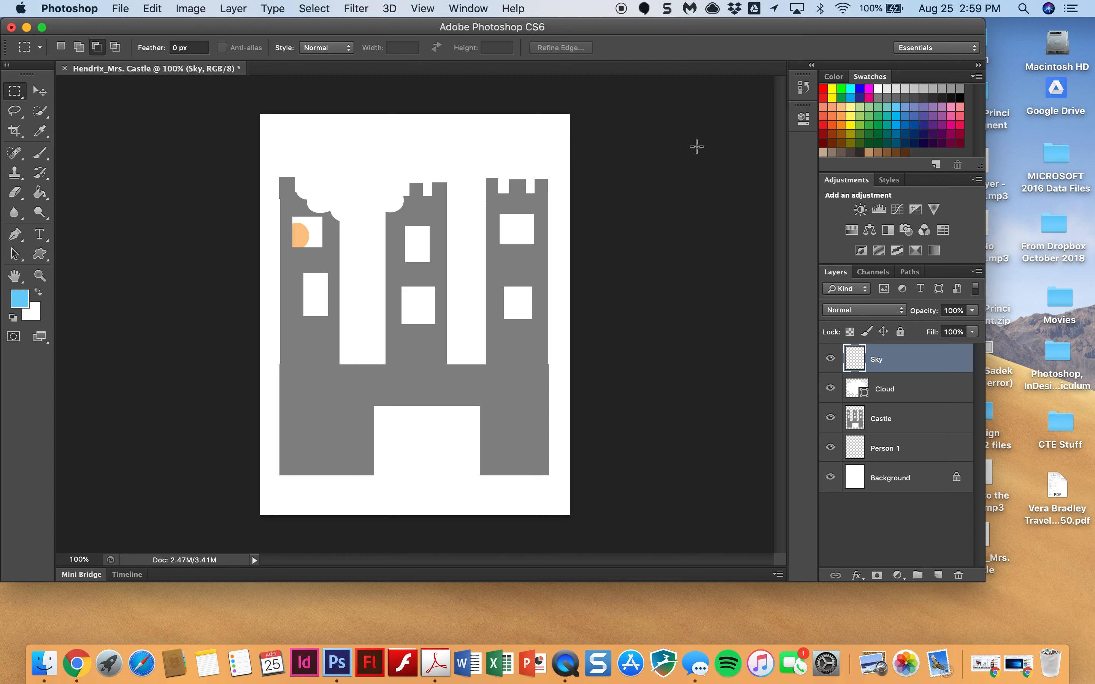
pyautogui.click(898, 116)
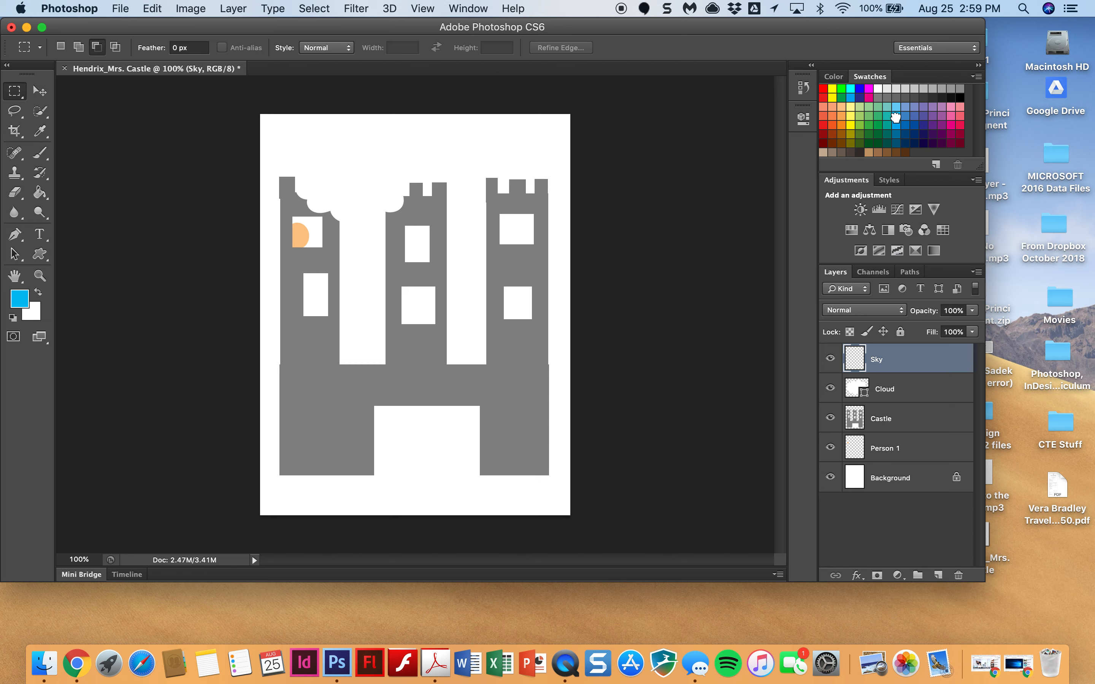
pyautogui.click(850, 98)
# On the Sky layer, select the full page width from the upper edge to just below the highest windows and fill it with blue.
pyautogui.moveTo(218, 100); pyautogui.dragTo(594, 253)
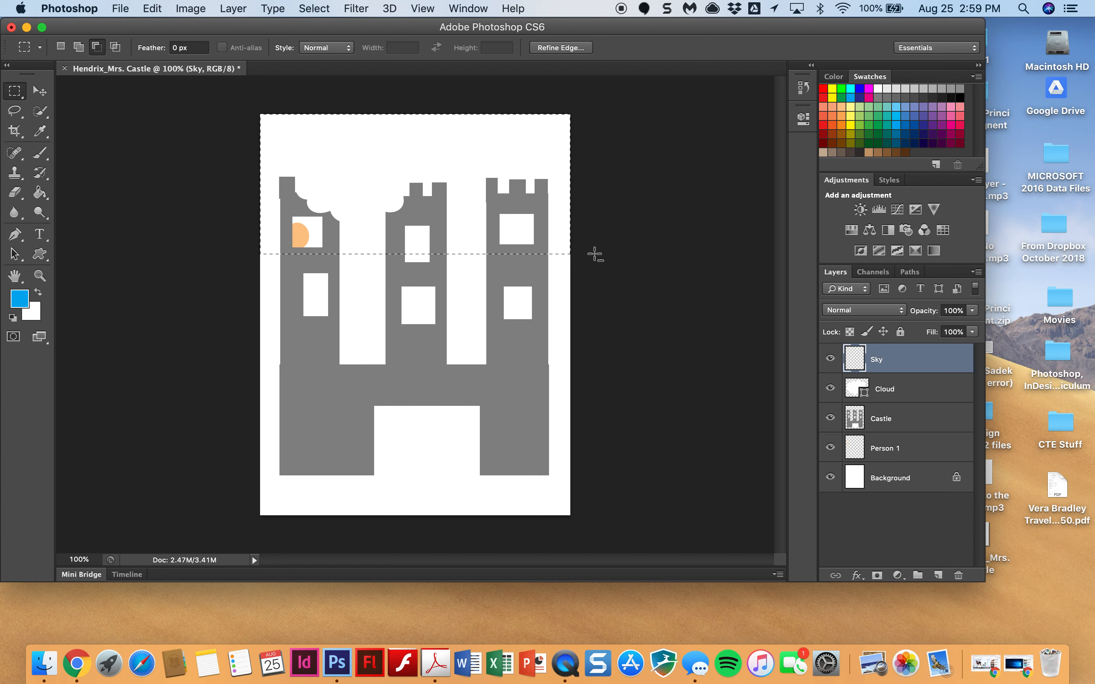
pyautogui.click(40, 192)
pyautogui.click(278, 144)
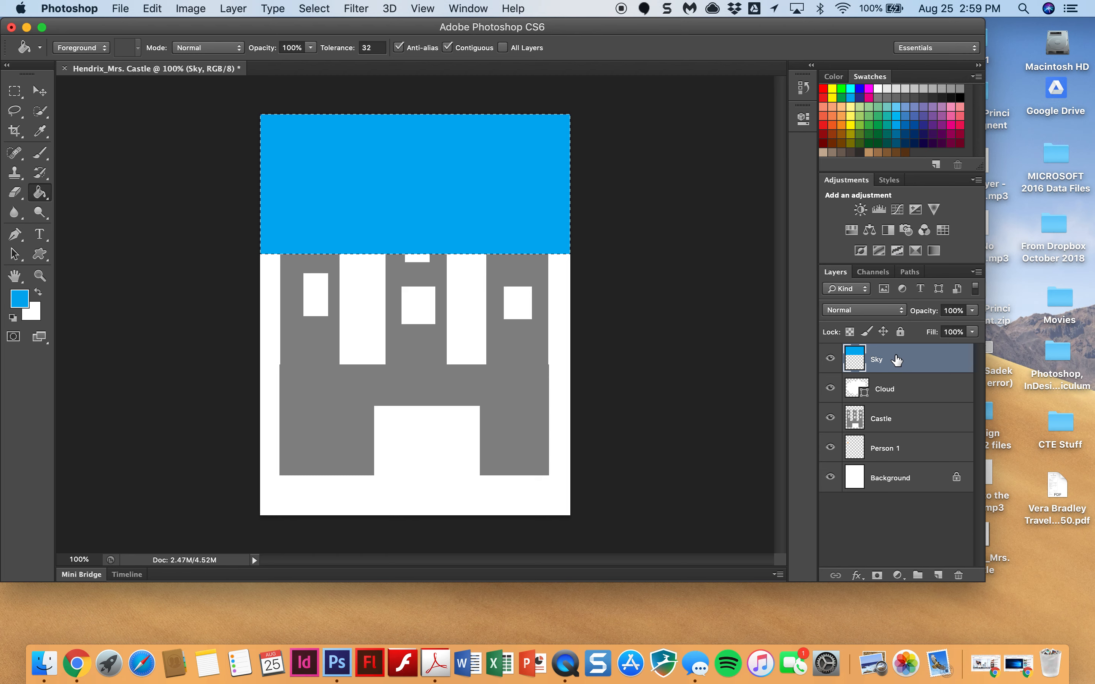
# Reorder the layers from front to back as Castle, Cloud, Person 1, Sky, Background, and clear the sky selection.
pyautogui.moveTo(894, 360); pyautogui.dragTo(900, 428)
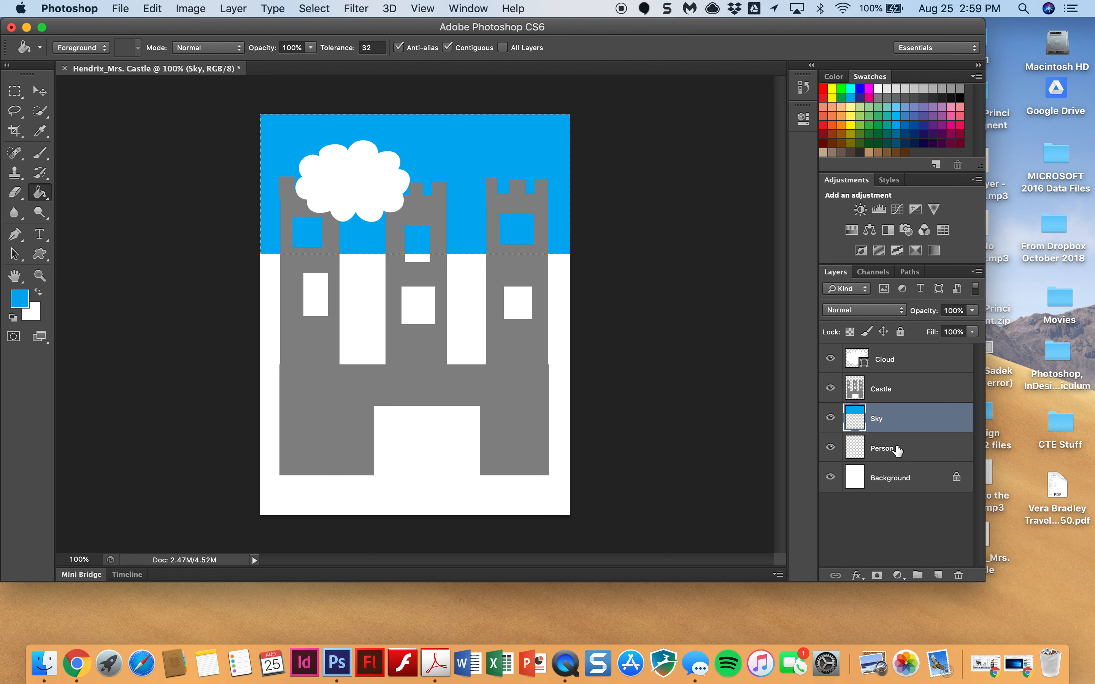
pyautogui.moveTo(897, 453); pyautogui.dragTo(894, 404)
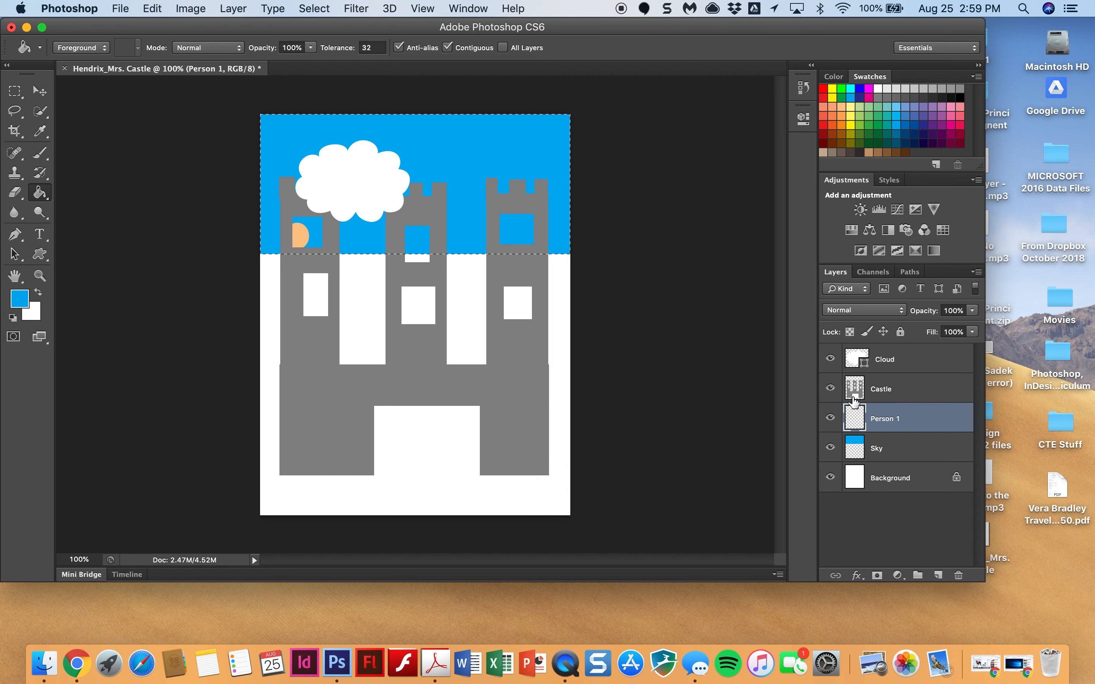
pyautogui.press('super+d')
pyautogui.moveTo(895, 360); pyautogui.dragTo(902, 402)
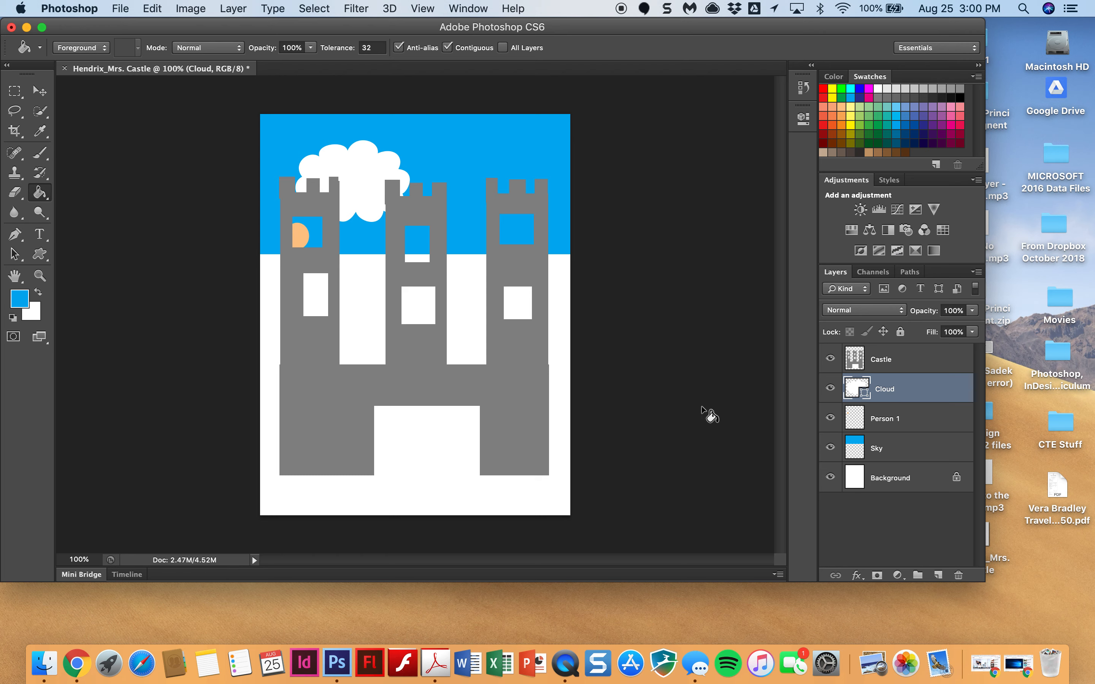
# Save the castle document with Maximize Compatibility enabled.
pyautogui.click(120, 9)
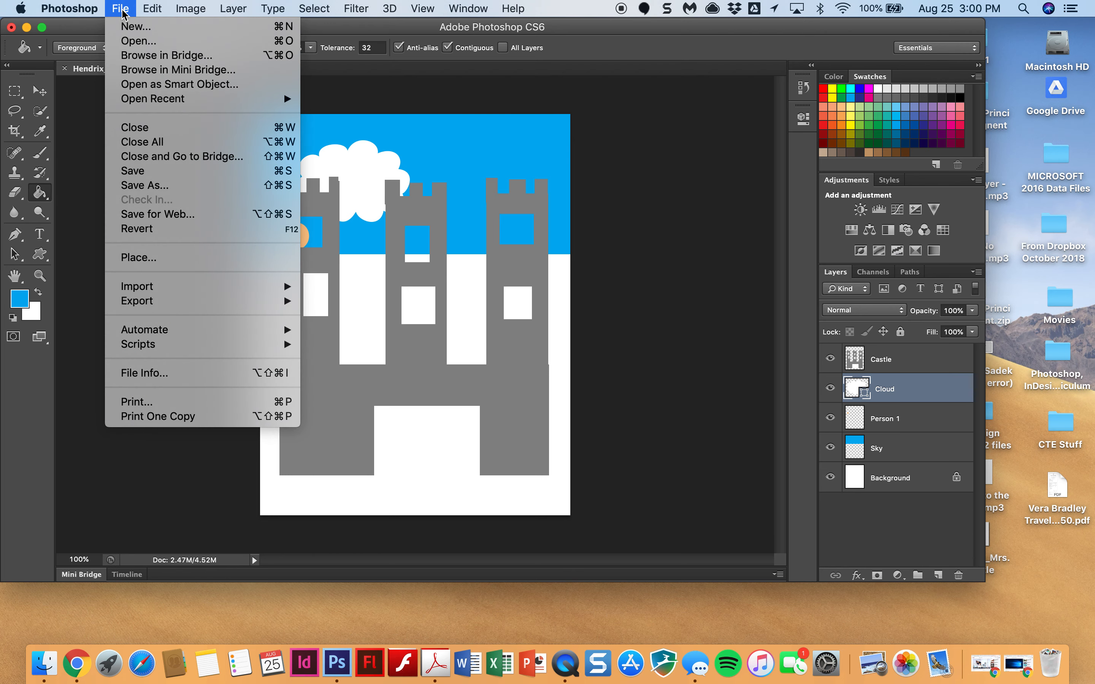
pyautogui.click(132, 171)
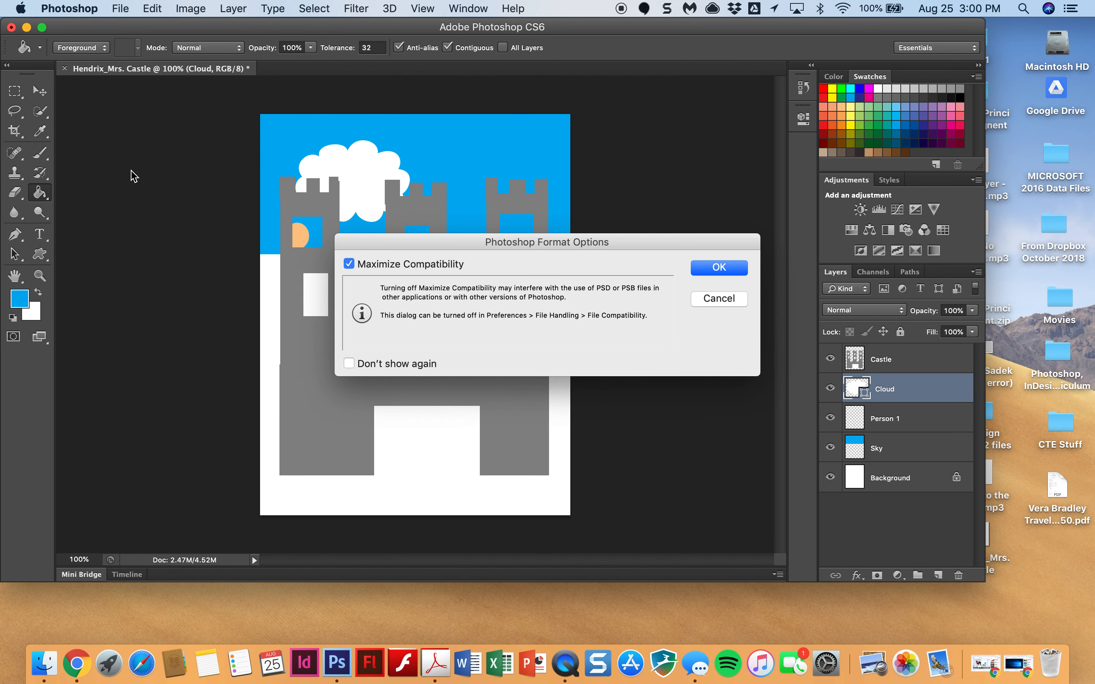
pyautogui.click(734, 267)
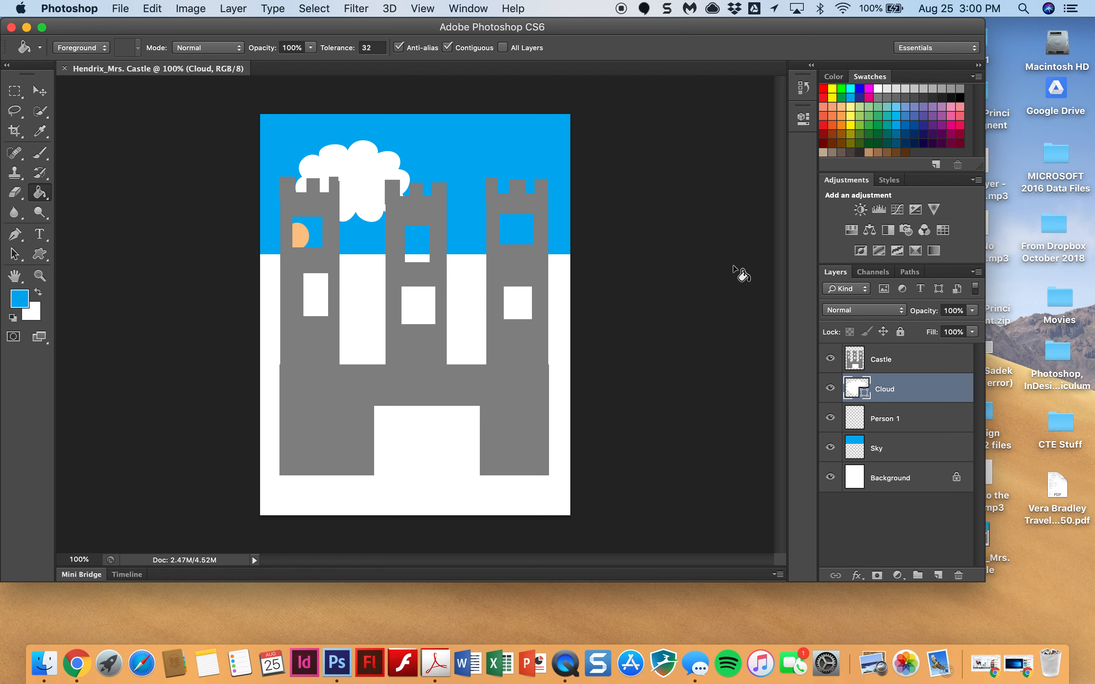